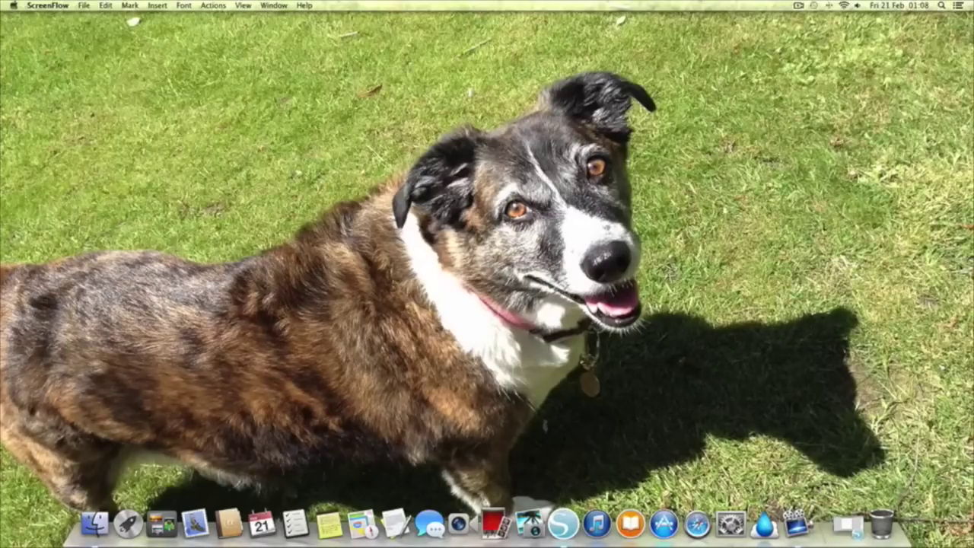
Step: Bring up the Silhouette Studio window and switch its interface colour theme to teal
left_click(846, 524)
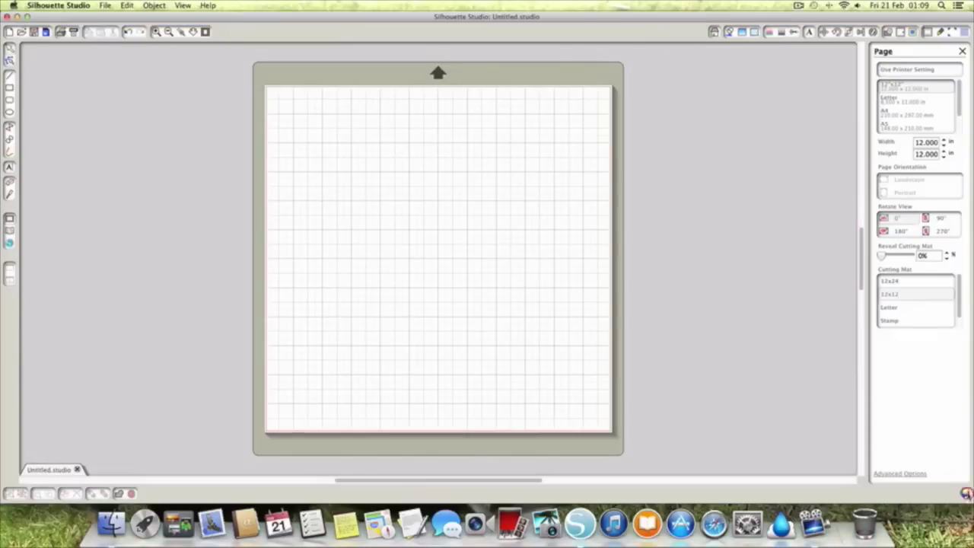
left_click(965, 493)
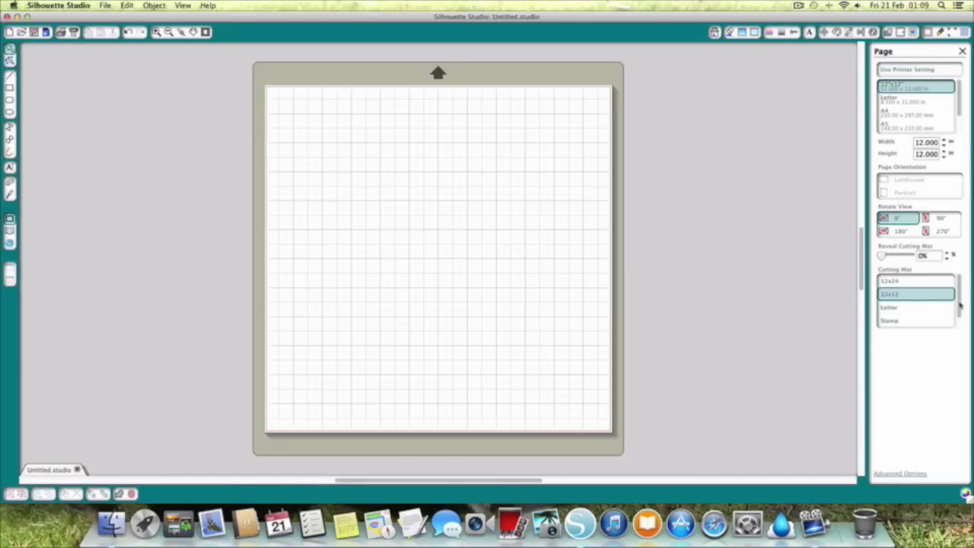
scroll(449, 298, "up", 2)
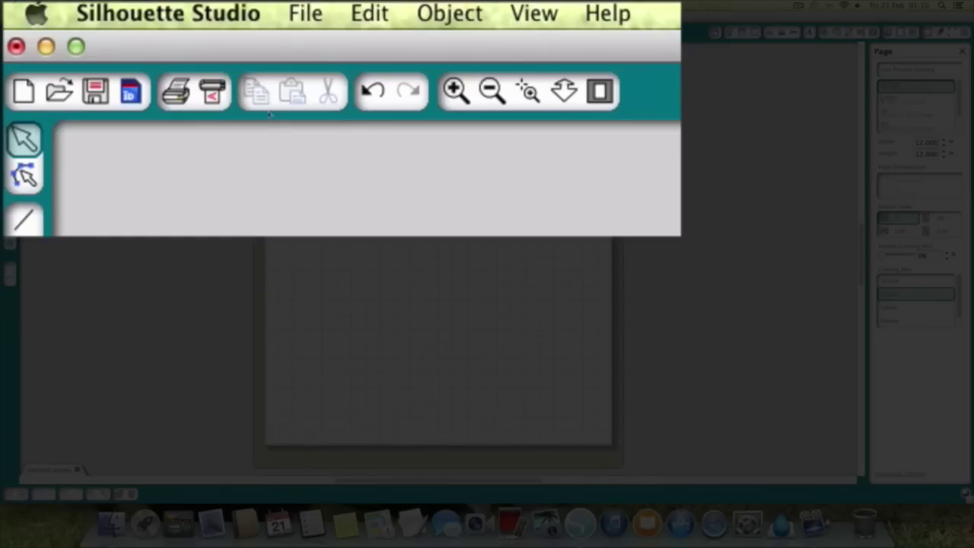
left_click(607, 93)
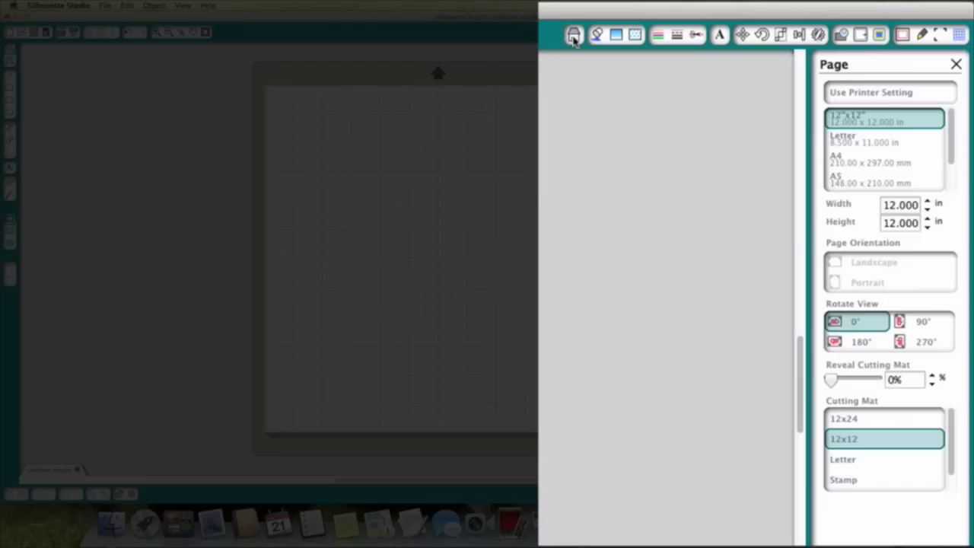
Step: Look through the overview list of design tools, including the Move and Replicate options
left_click(715, 33)
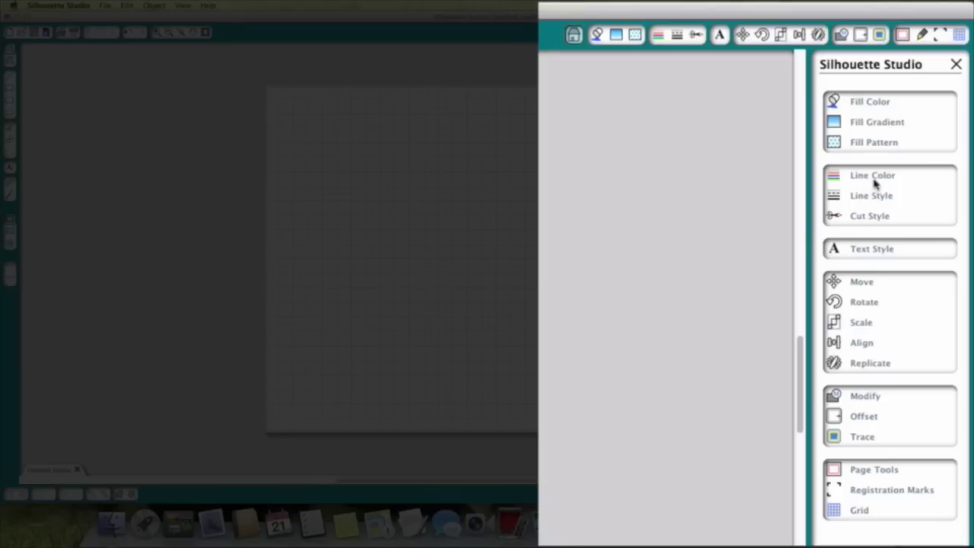
left_click(860, 282)
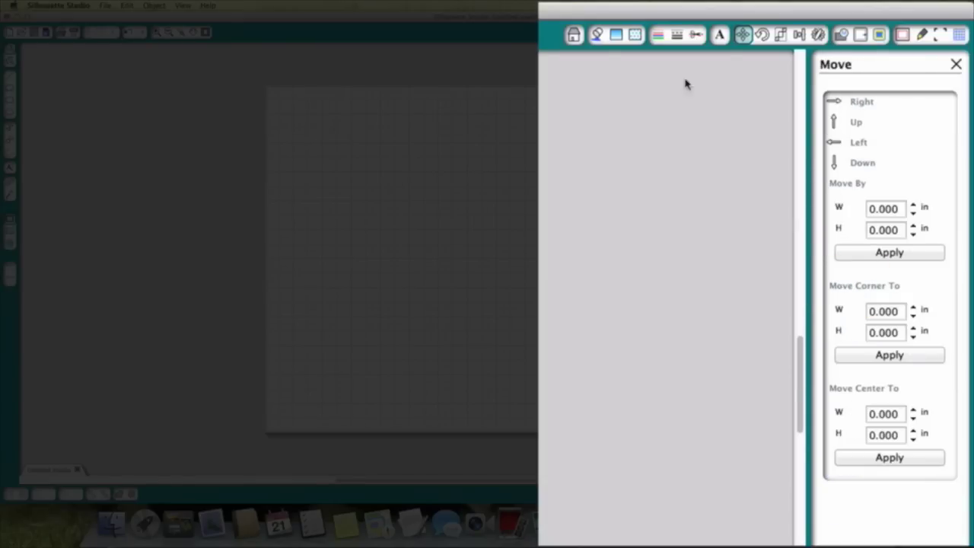
left_click(572, 35)
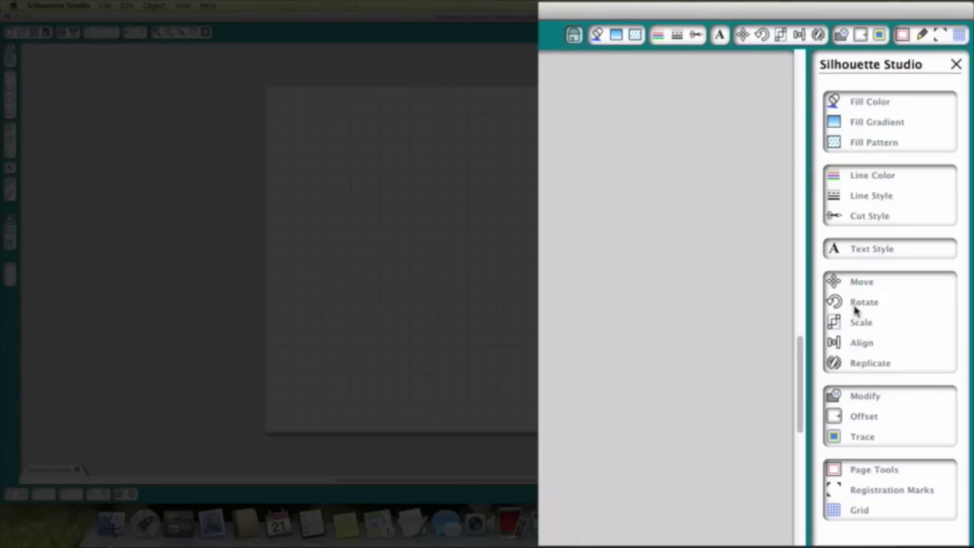
left_click(868, 364)
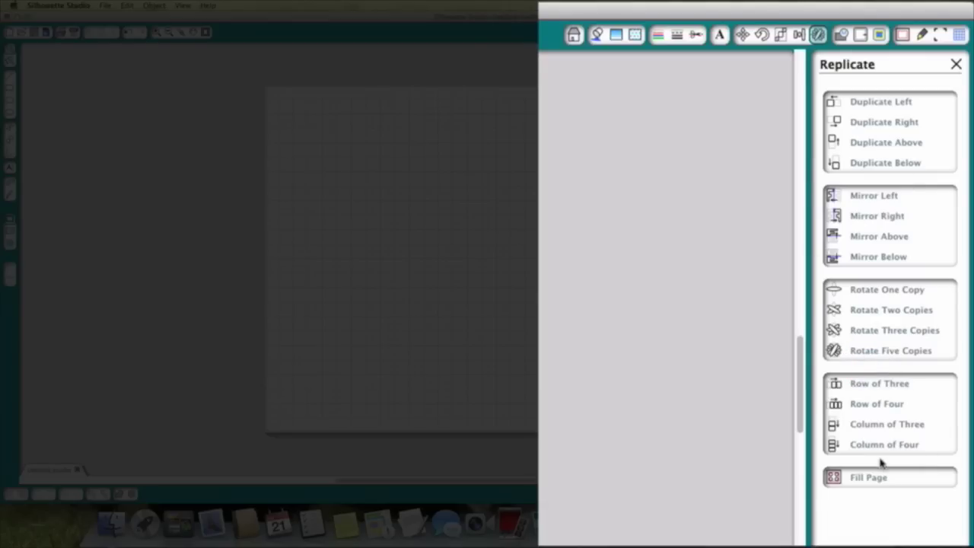
left_click(573, 35)
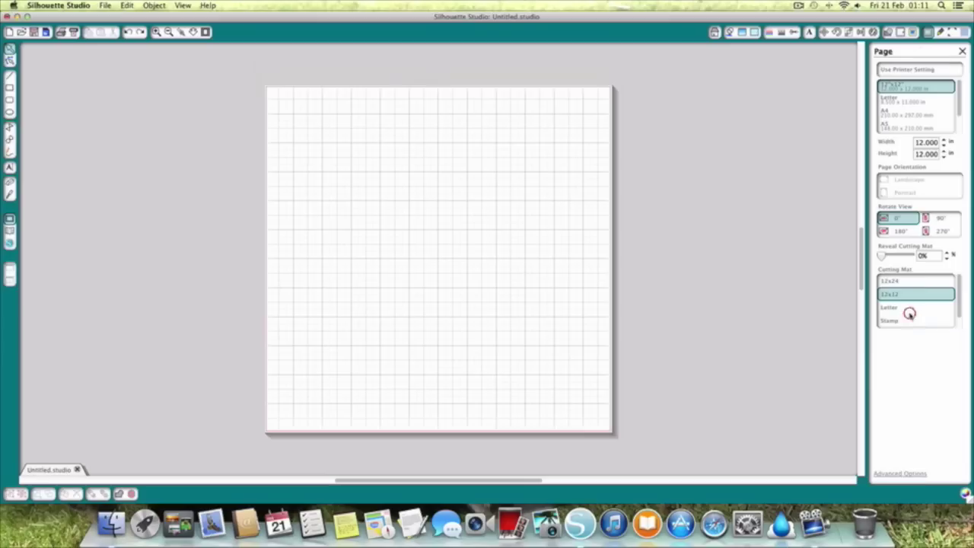
Step: Select the 12x12 cutting mat for the page and set its reveal to 0%
left_click(909, 293)
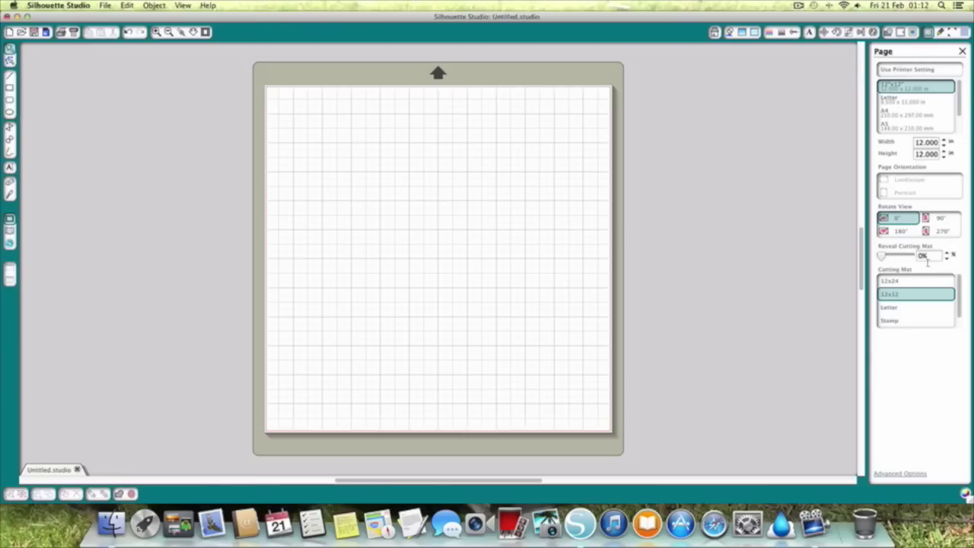
left_click_drag(883, 260, 781, 271)
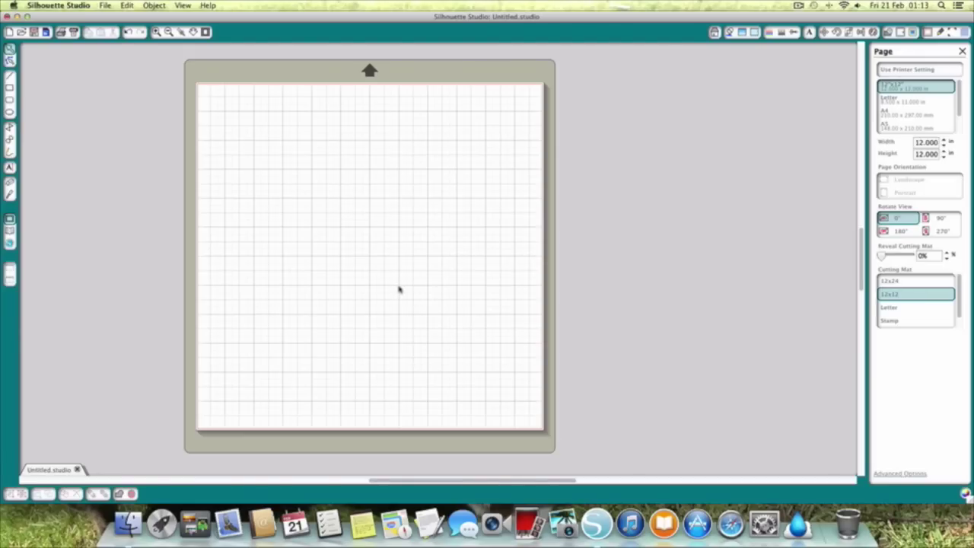
Step: Review the available file commands and the recently opened files without opening any
left_click(105, 6)
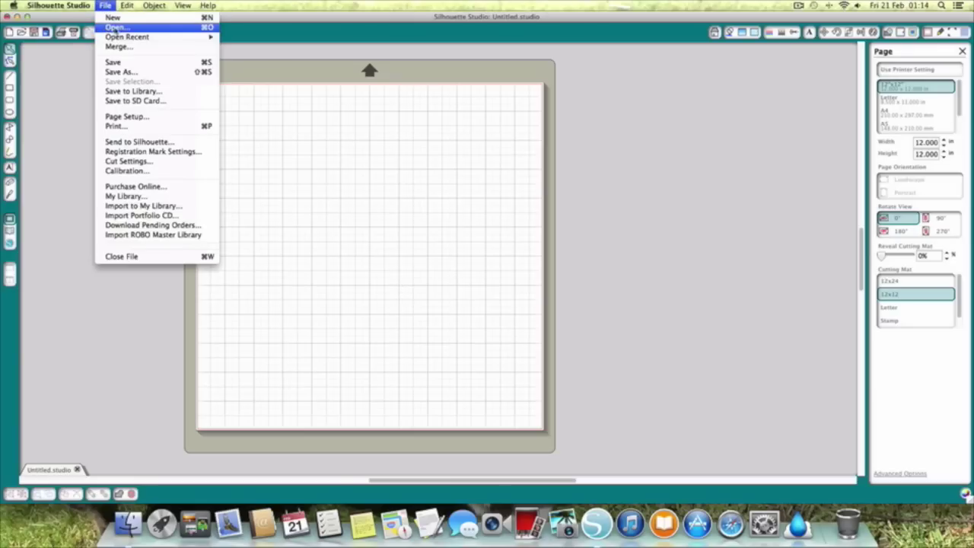
mouse_move(127, 37)
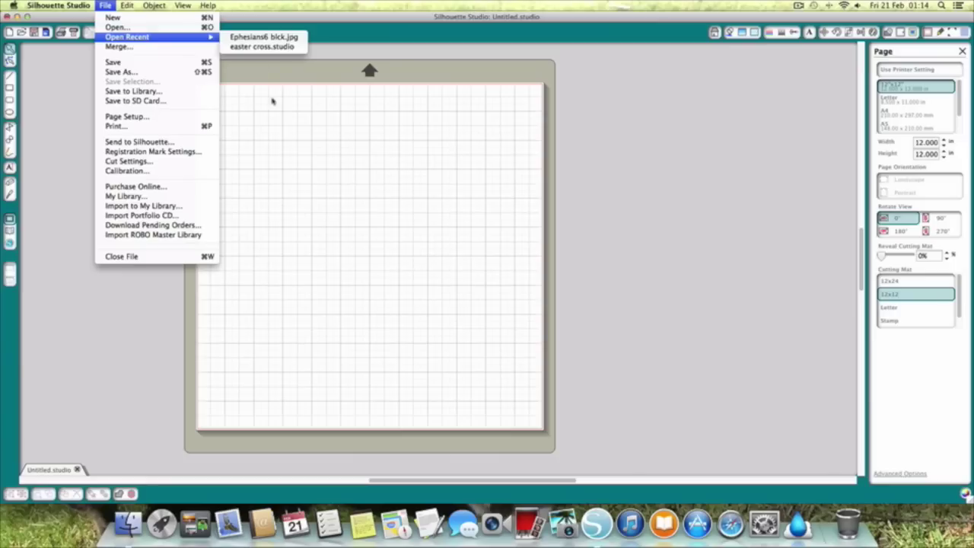
left_click(71, 331)
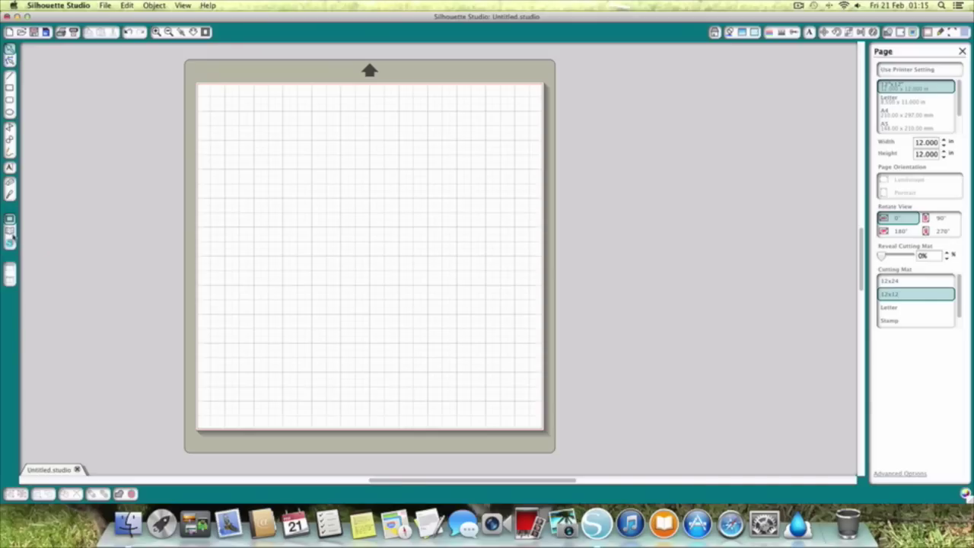
Step: Open the design library and look through the shapes stored in My Library
left_click(9, 237)
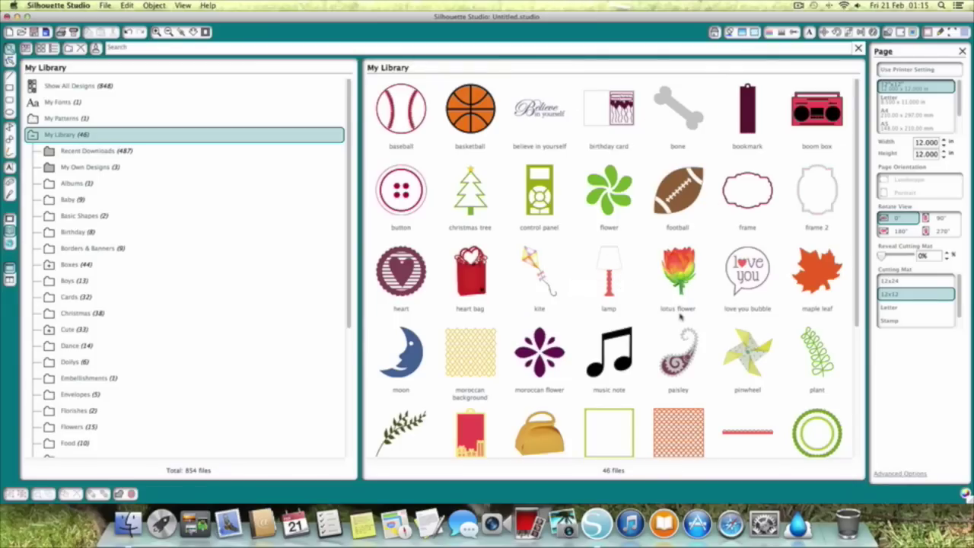
scroll(680, 318, "down", 5)
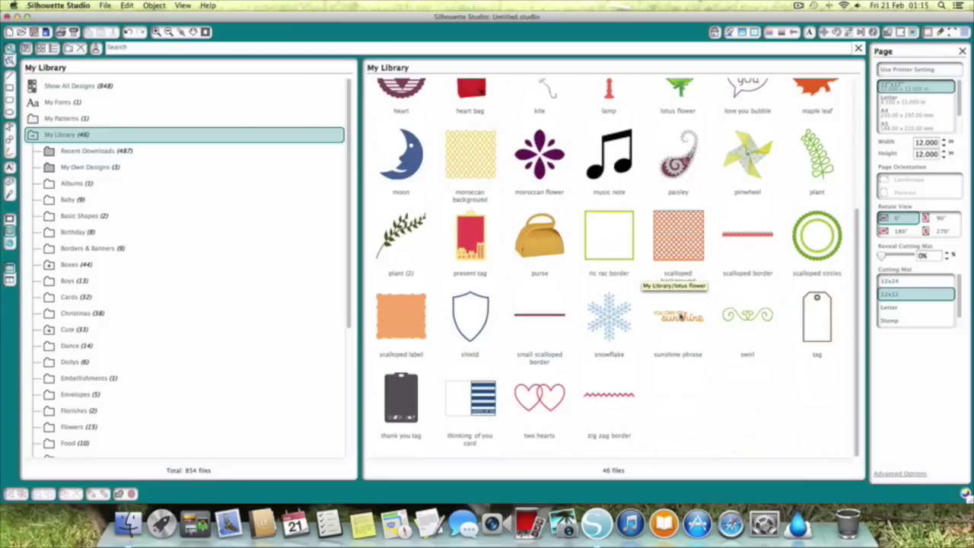
scroll(679, 320, "up", 2)
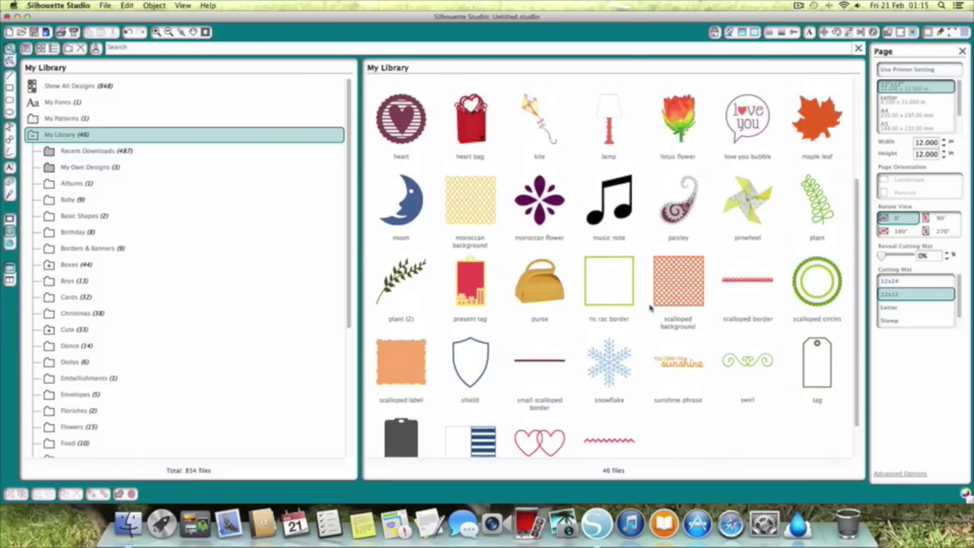
scroll(649, 306, "up", 3)
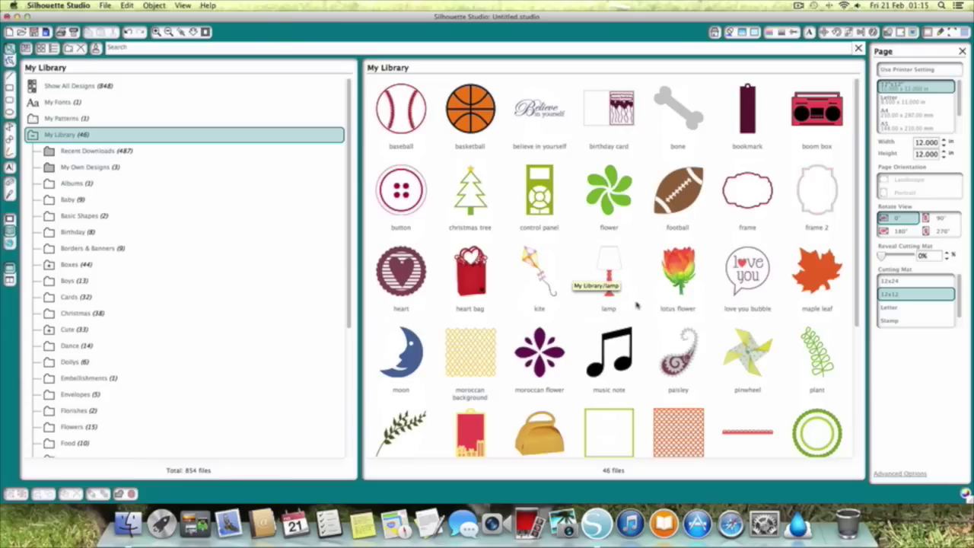
Step: Open the Silhouette Online Store, view its subscription plans and return to the store's home page
left_click(11, 245)
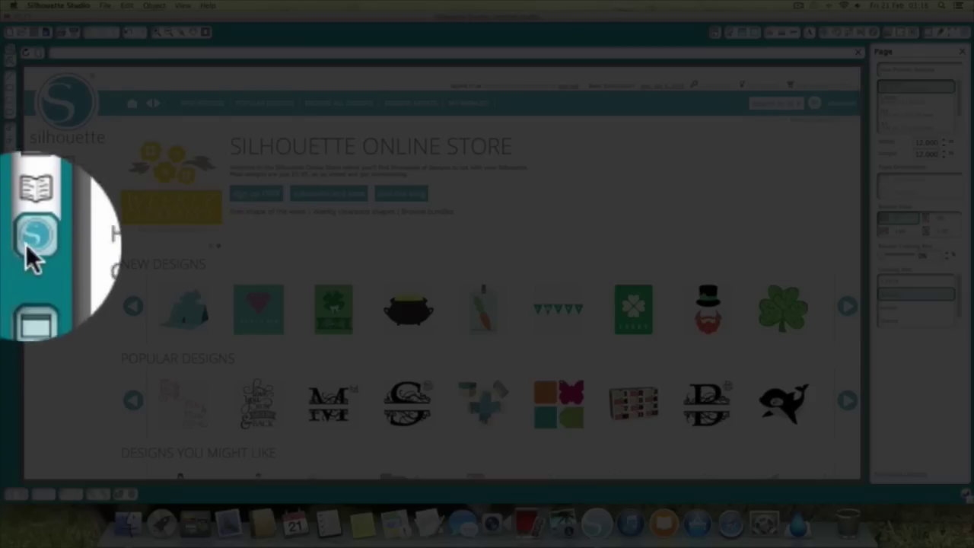
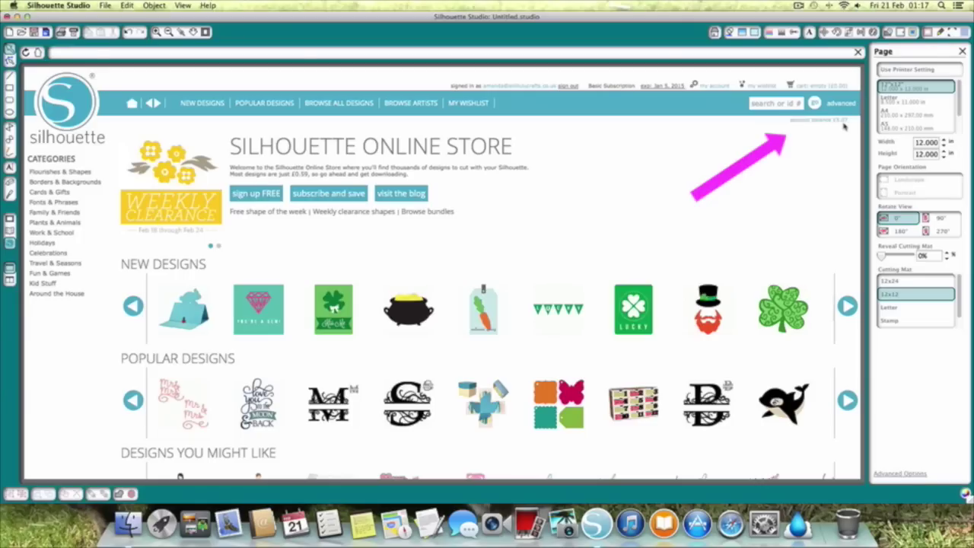
left_click(317, 195)
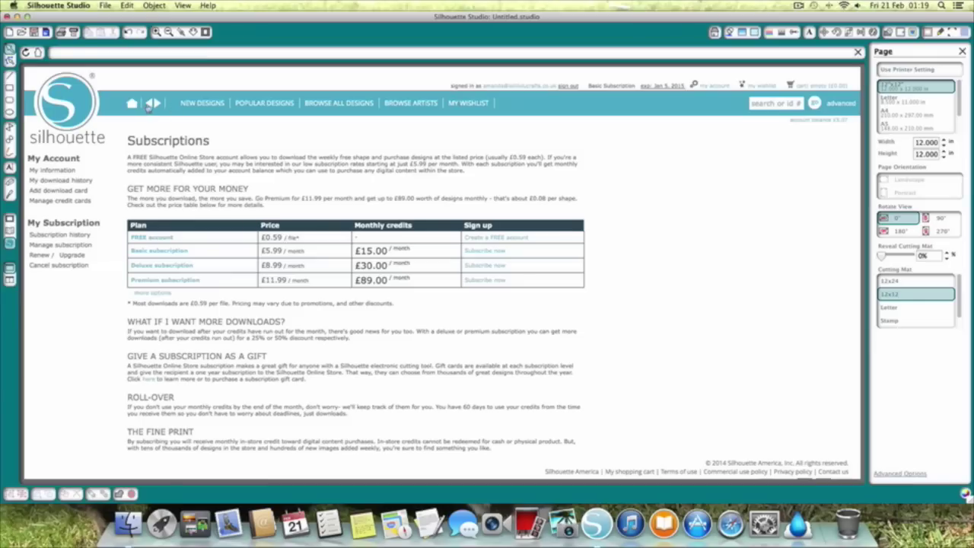
left_click(61, 105)
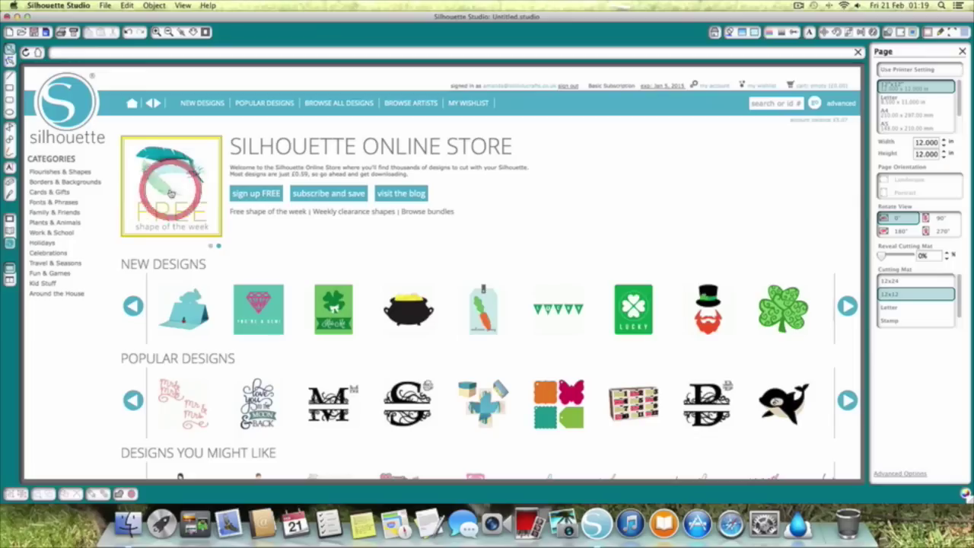
Step: Open the free shape of the week, feathers, and look through the related designs on its page
left_click(171, 194)
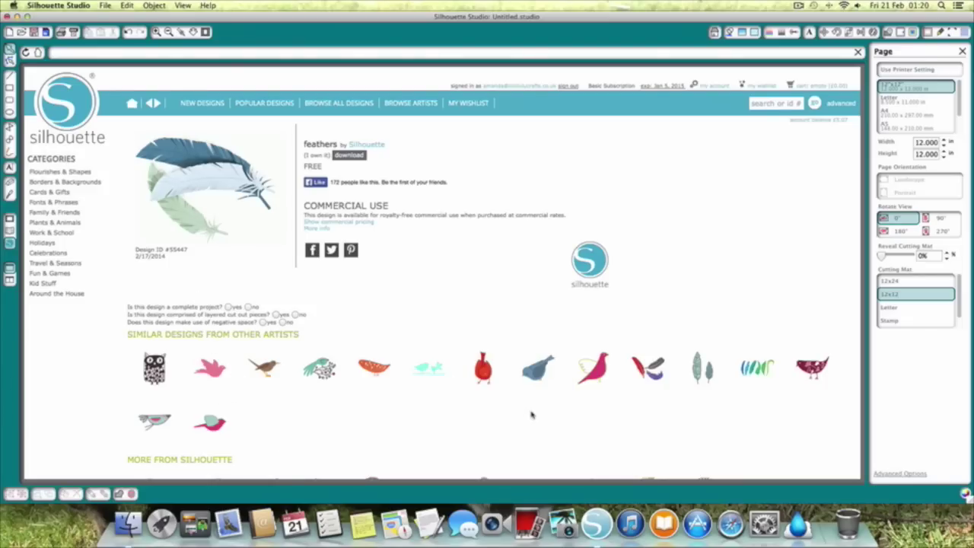
scroll(479, 343, "down", 5)
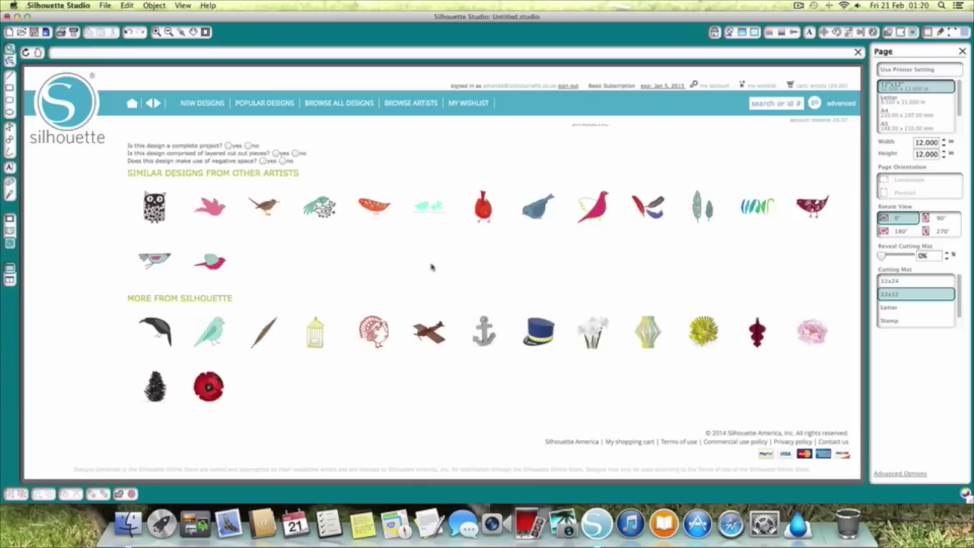
scroll(457, 322, "up", 3)
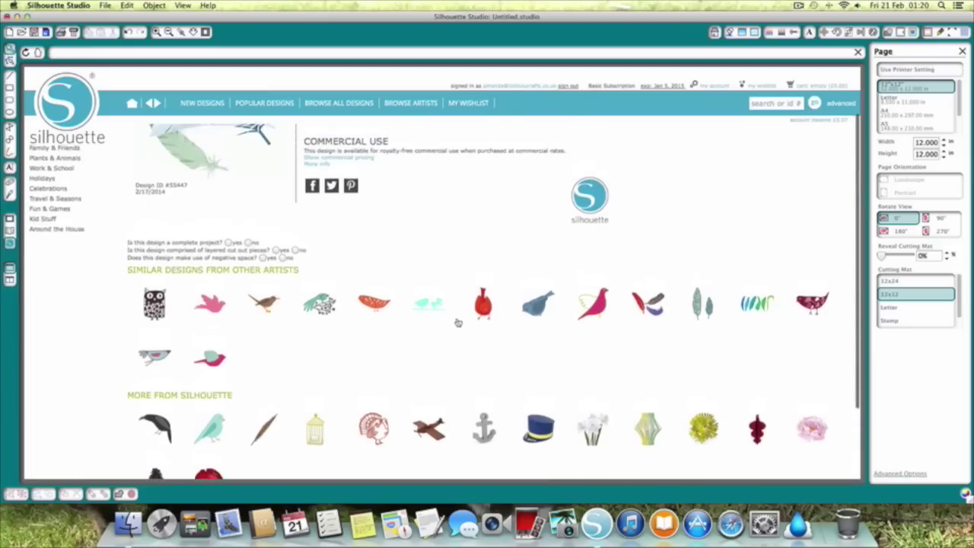
scroll(457, 322, "up", 2)
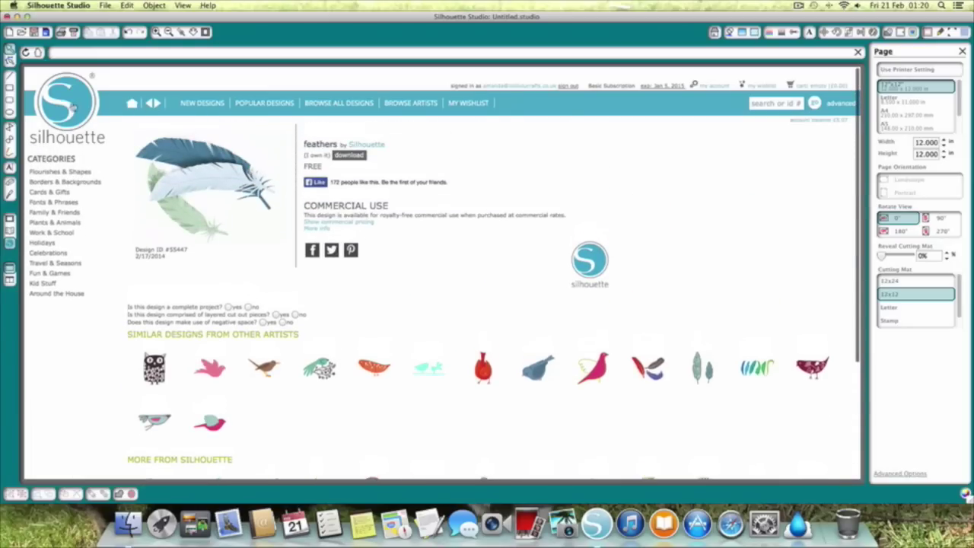
Step: Open the bird on branch design from the similar designs and add it to the wishlist
left_click(317, 368)
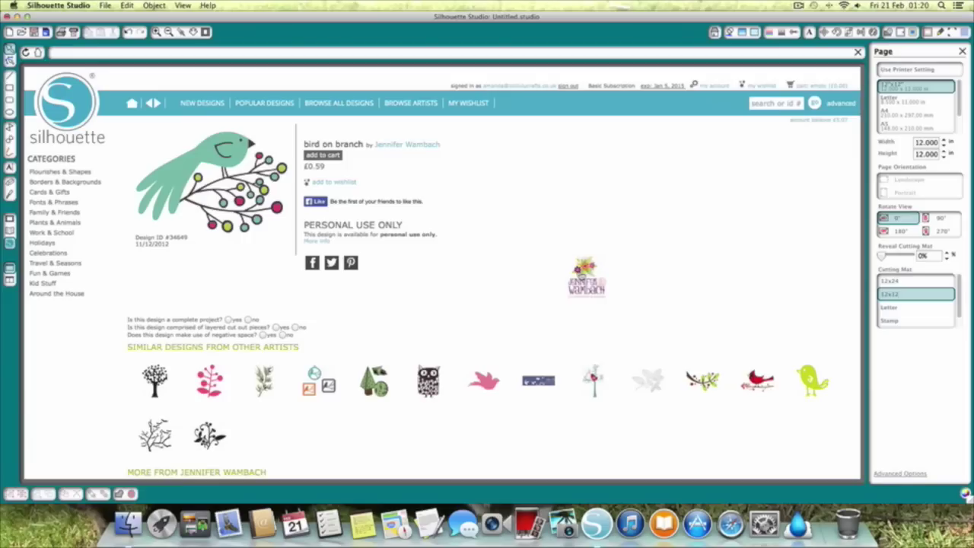
left_click(336, 183)
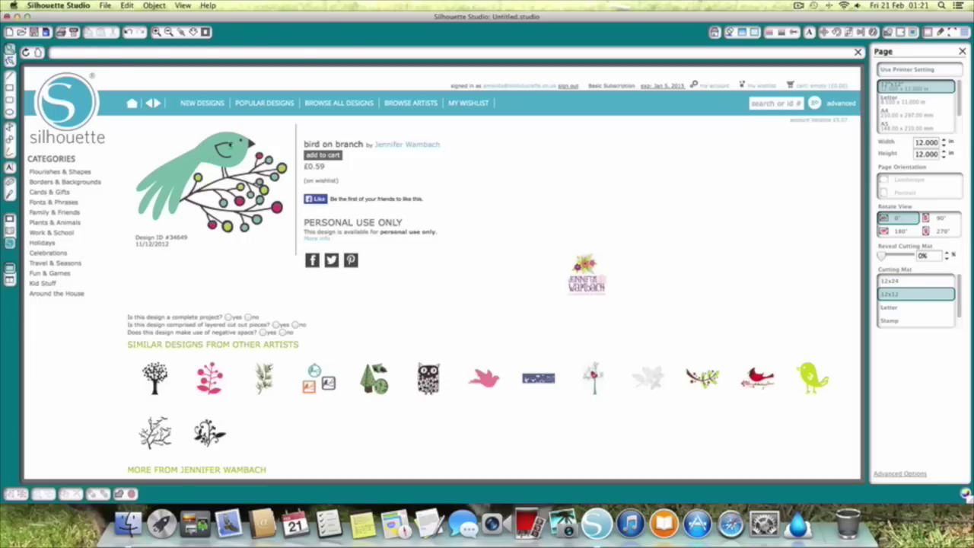
left_click(59, 105)
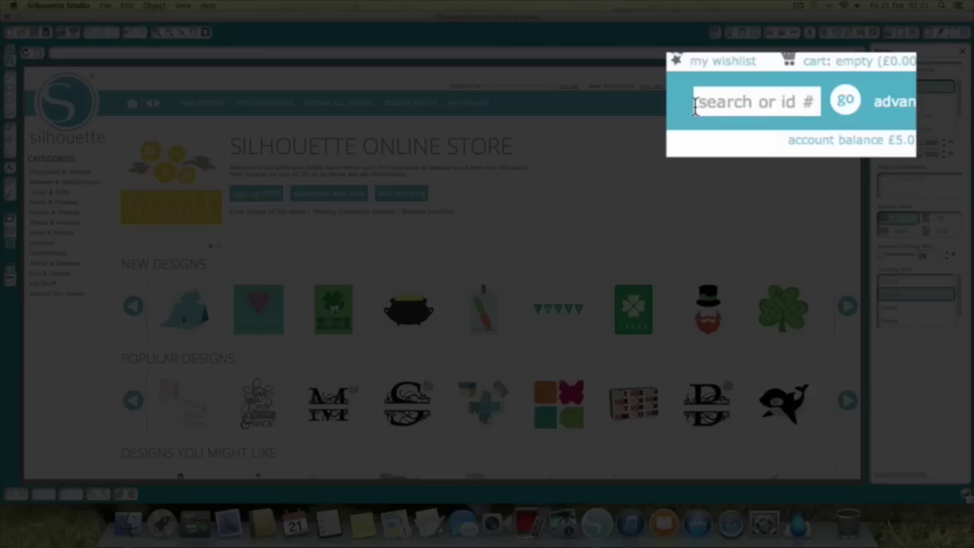
Step: Open the spring tag product from New Designs and locate its design ID for use in the store search
left_click(749, 104)
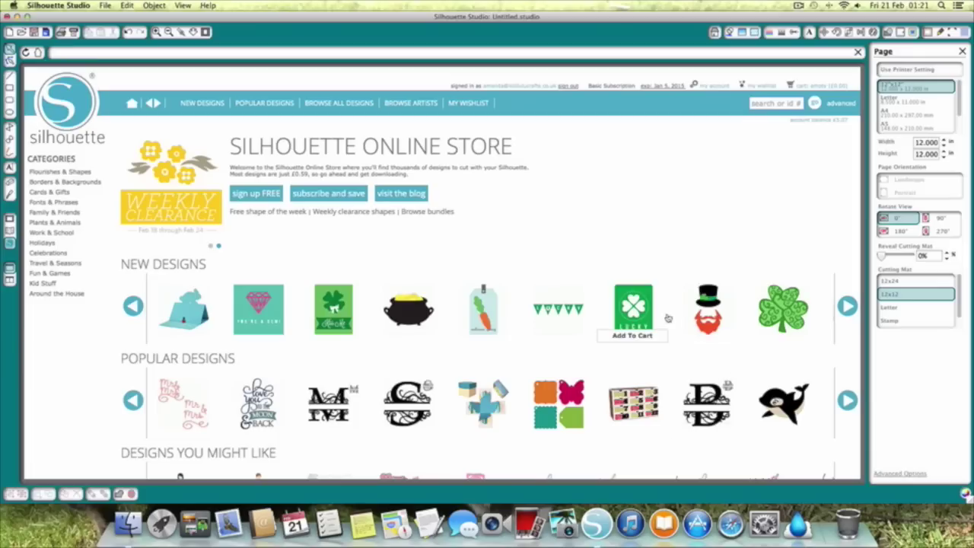
left_click(491, 308)
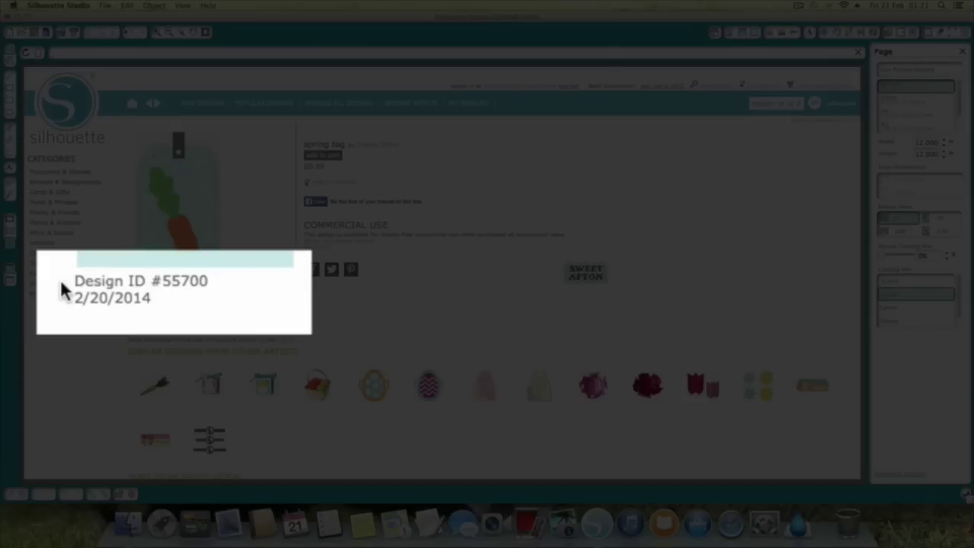
left_click_drag(135, 287, 189, 287)
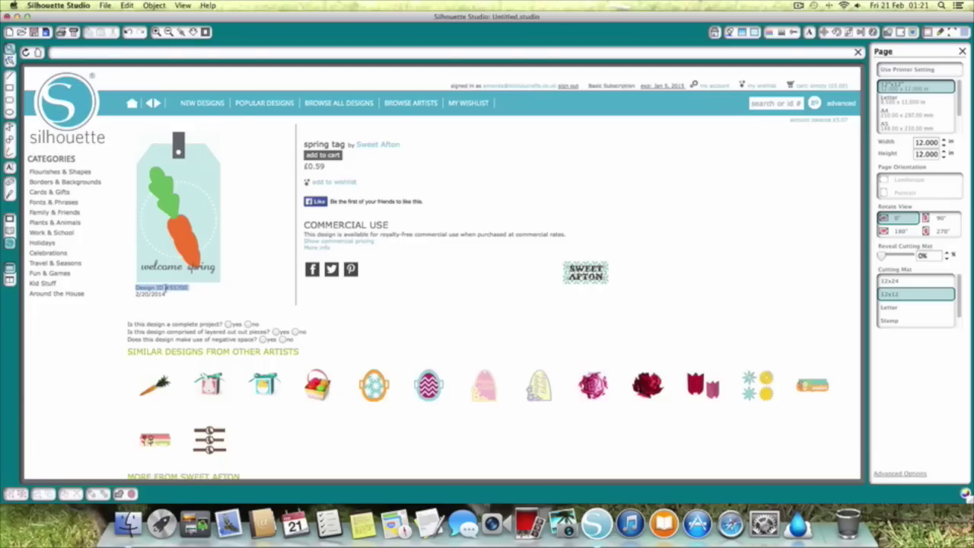
left_click(775, 103)
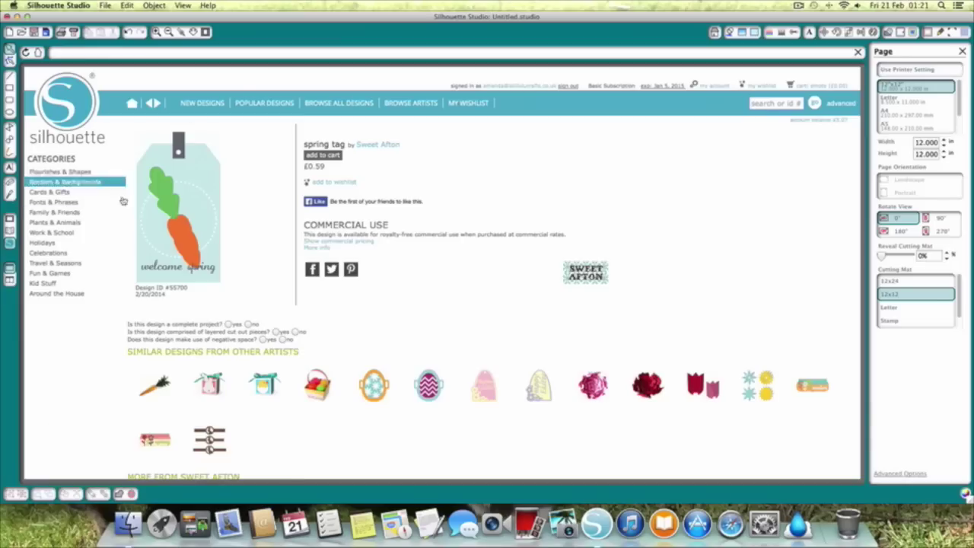
Step: Return to the store's home page and open the Weekly Clearance designs
left_click(56, 102)
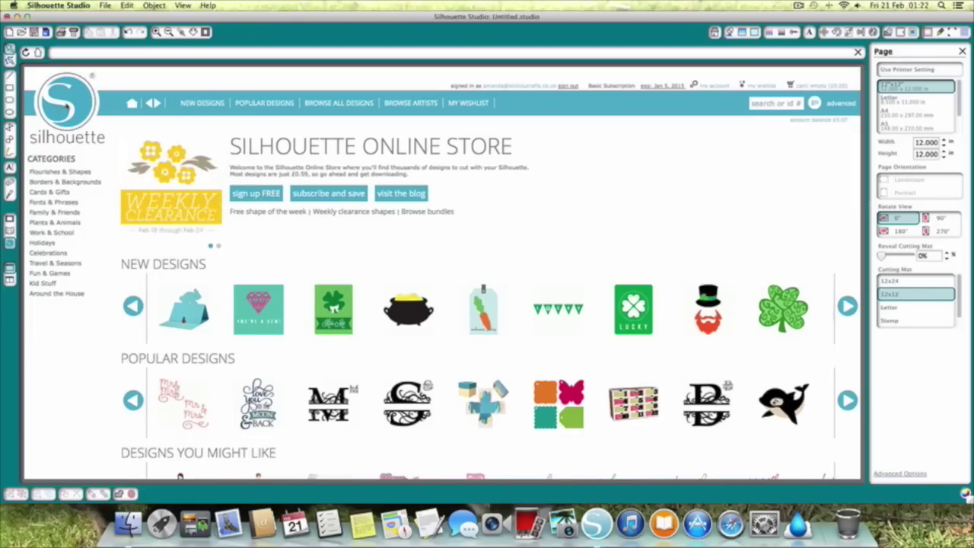
left_click(170, 191)
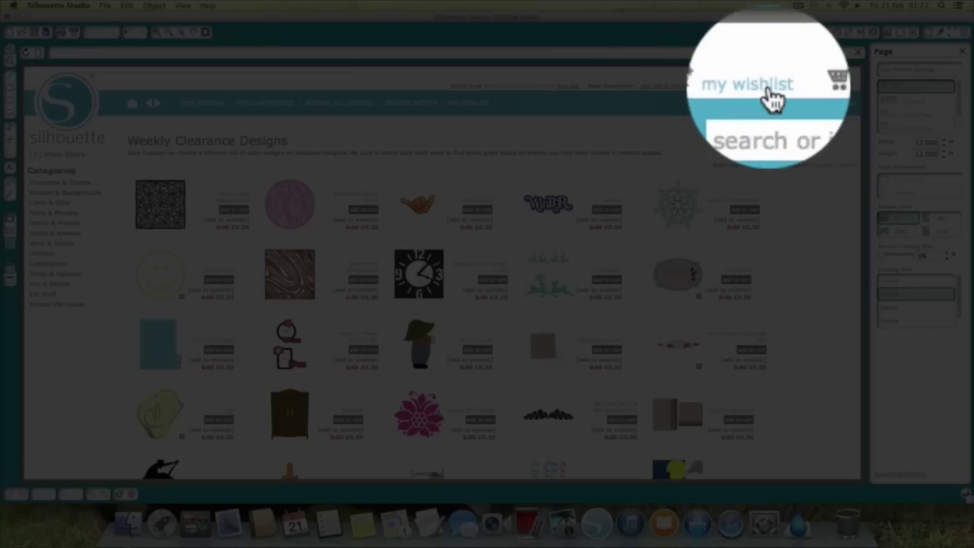
Step: Open the wishlist and look through the saved designs, previewing several of them in a larger size
left_click(762, 86)
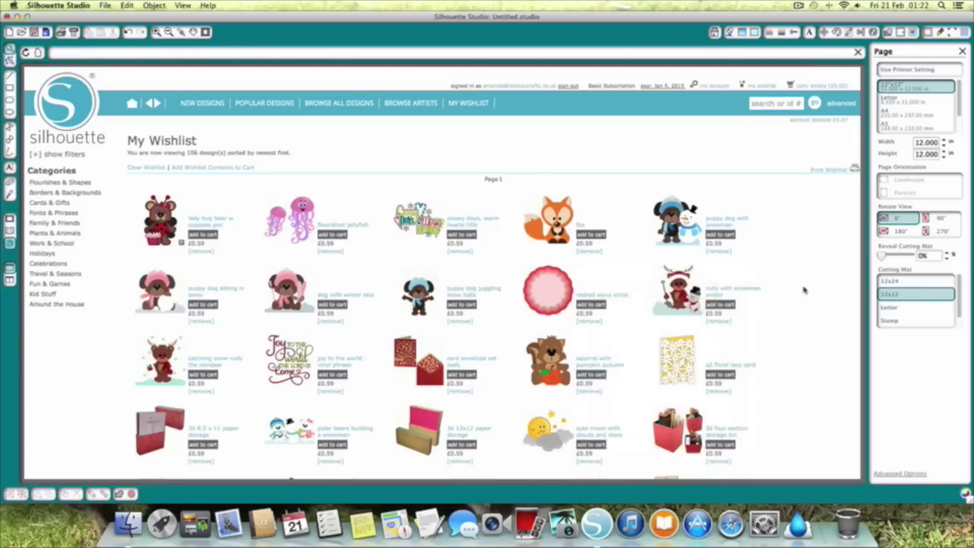
scroll(803, 289, "down", 1)
scroll(804, 289, "down", 1)
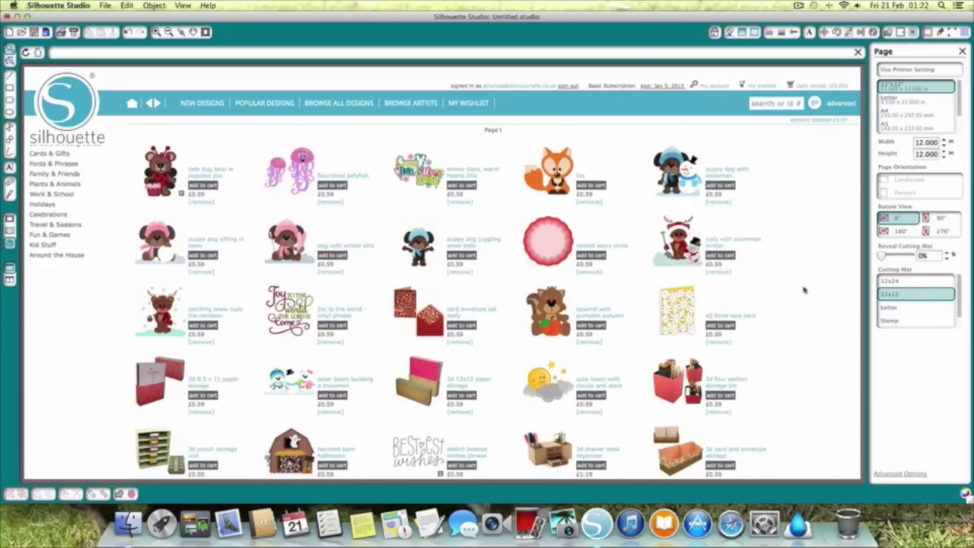
scroll(803, 289, "down", 1)
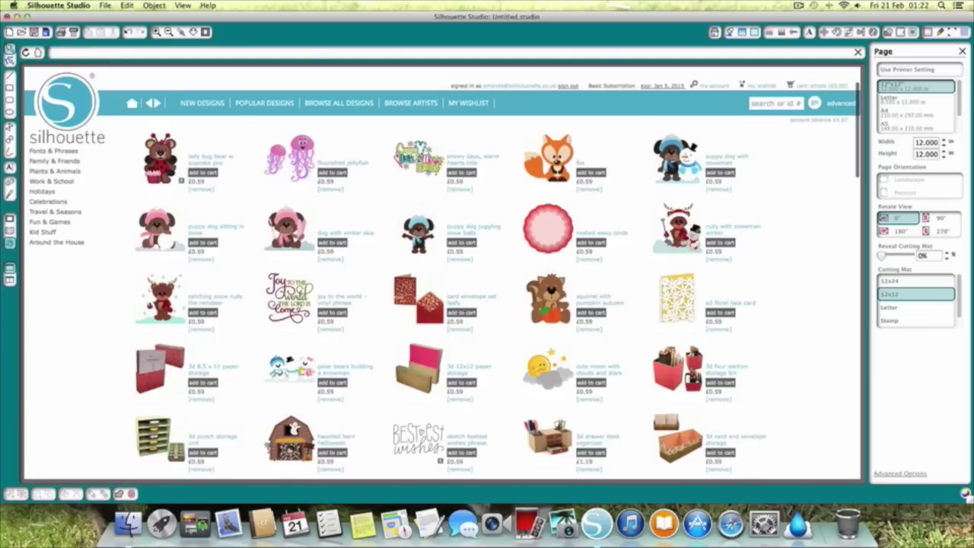
mouse_move(683, 242)
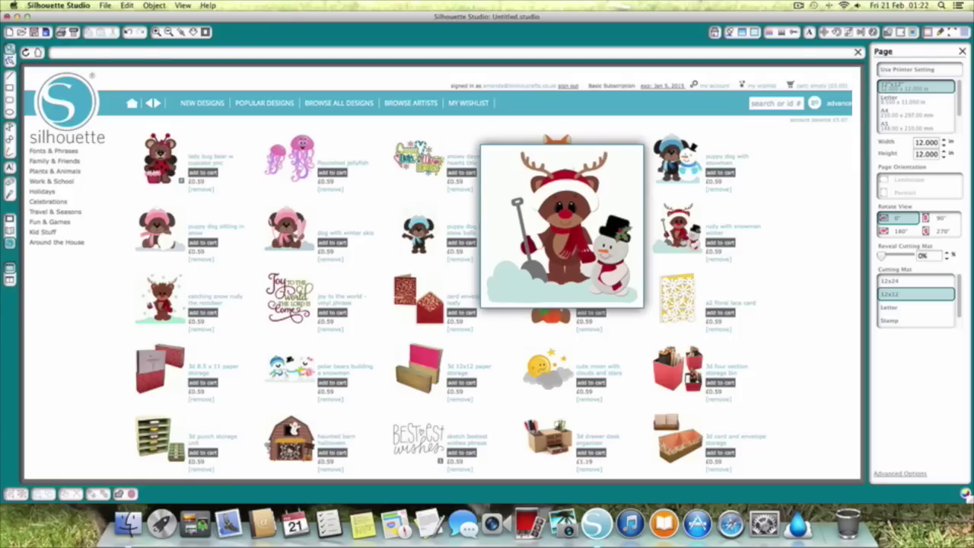
scroll(441, 273, "down", 1)
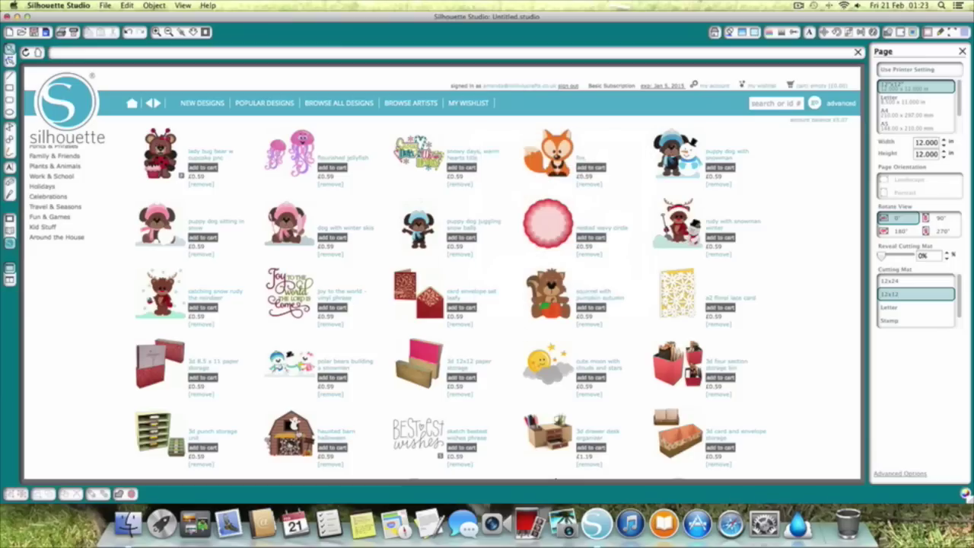
mouse_move(401, 441)
scroll(403, 439, "down", 3)
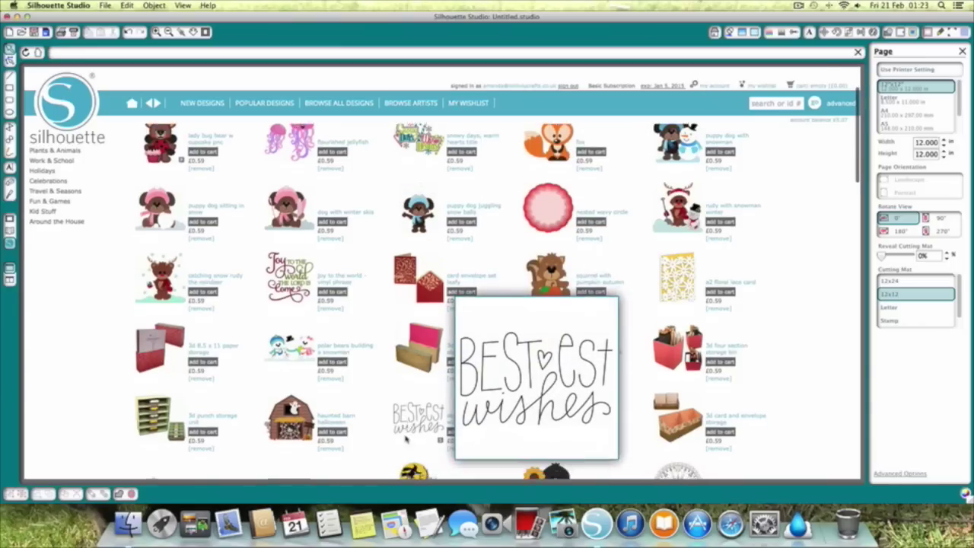
scroll(406, 439, "down", 5)
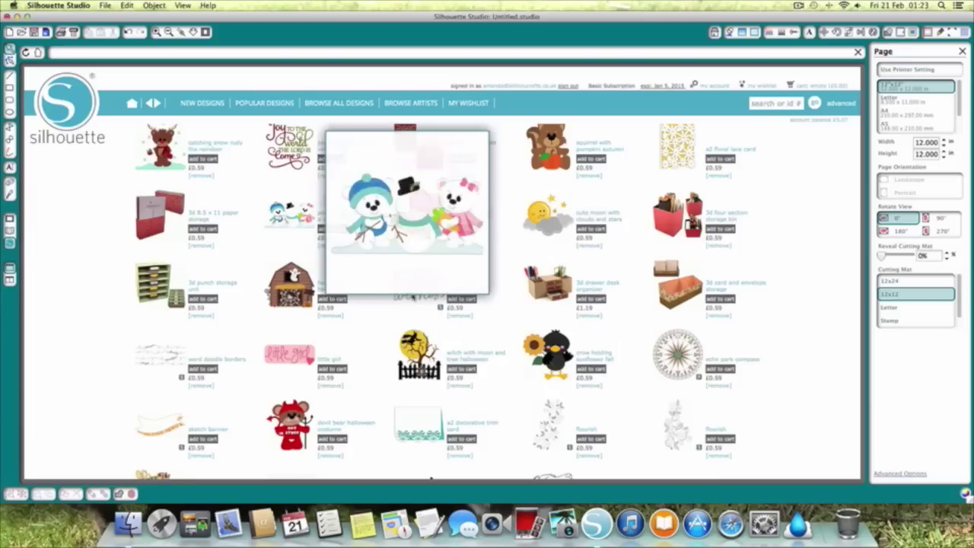
mouse_move(439, 307)
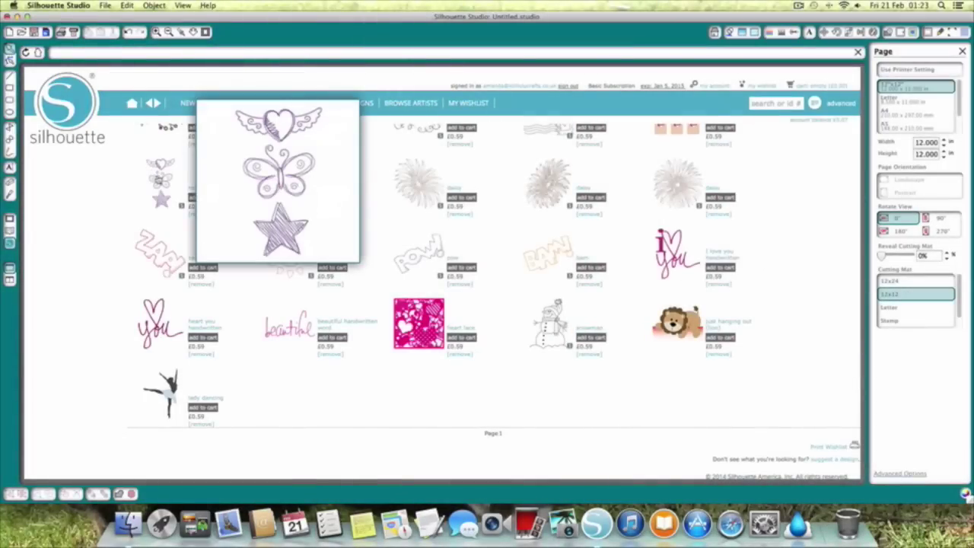
Step: Open the notebook doodles design from the wishlist, add it to the cart and view the shopping cart
left_click(157, 173)
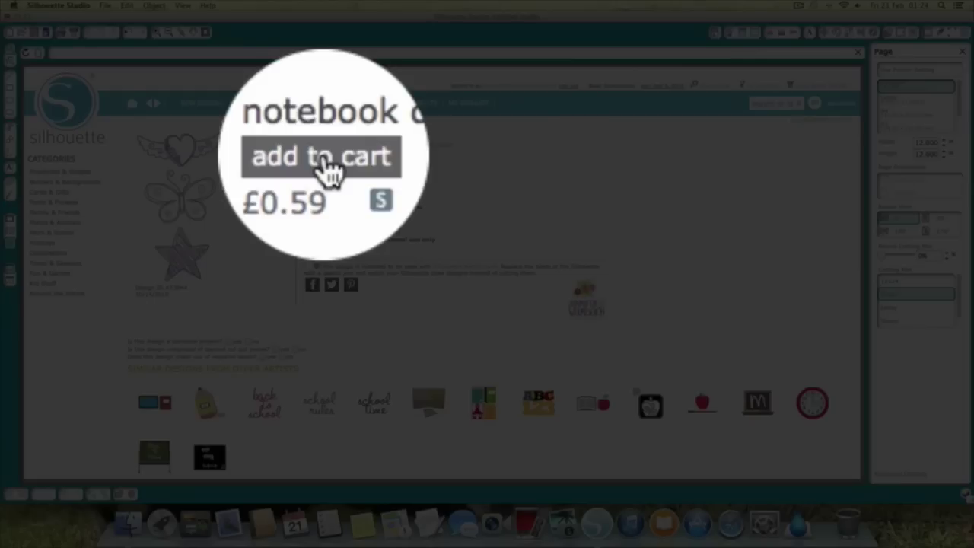
left_click(323, 155)
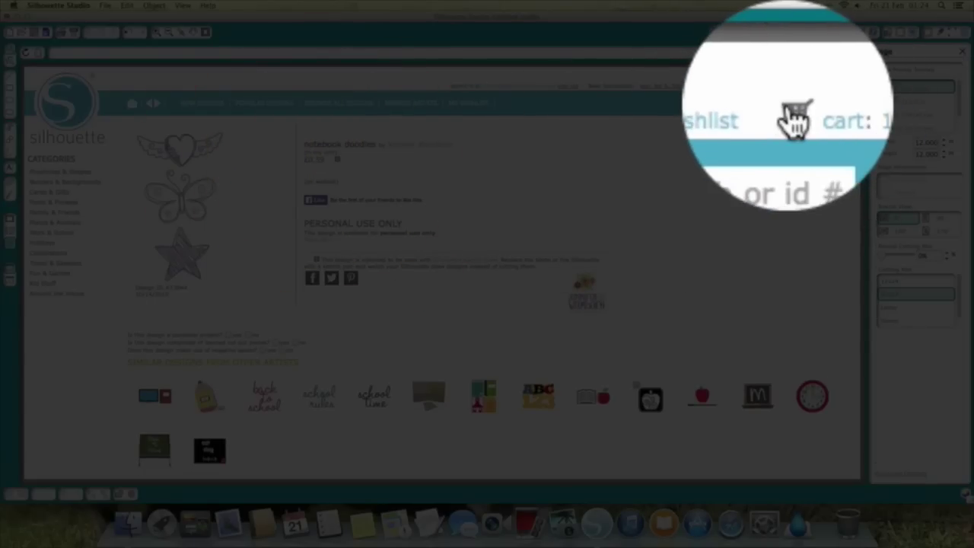
left_click(654, 85)
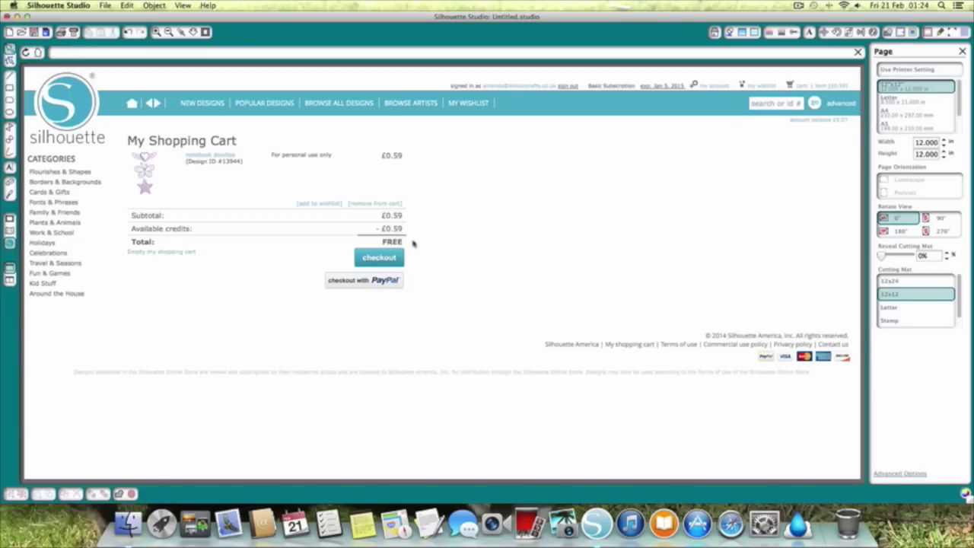
Step: Check out the notebook doodles design and submit the account password to authorize its download
left_click(390, 260)
left_click(378, 258)
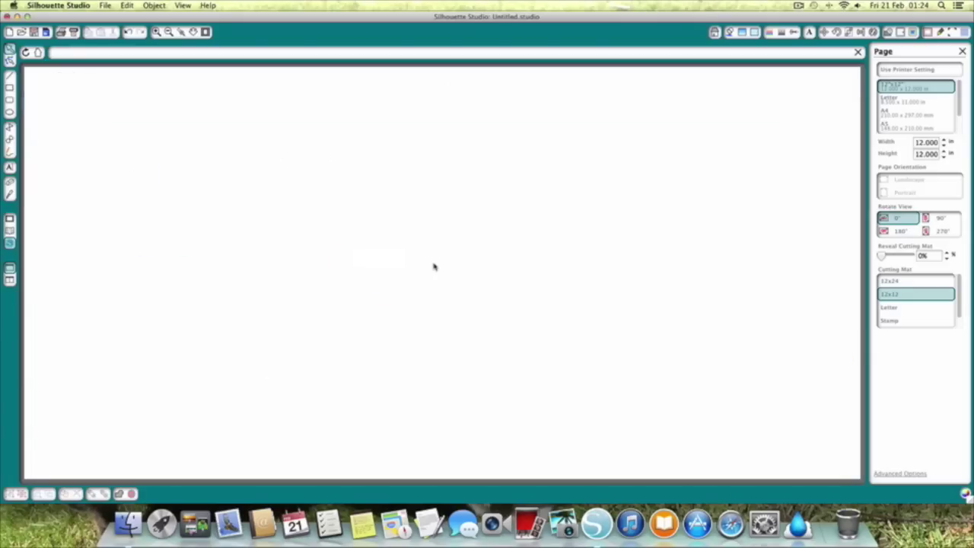
left_click(189, 210)
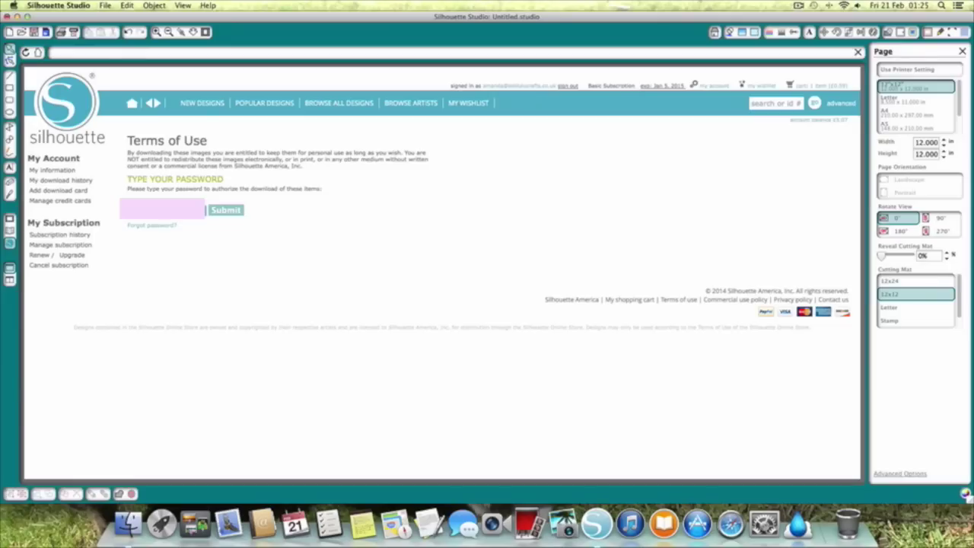
left_click(221, 212)
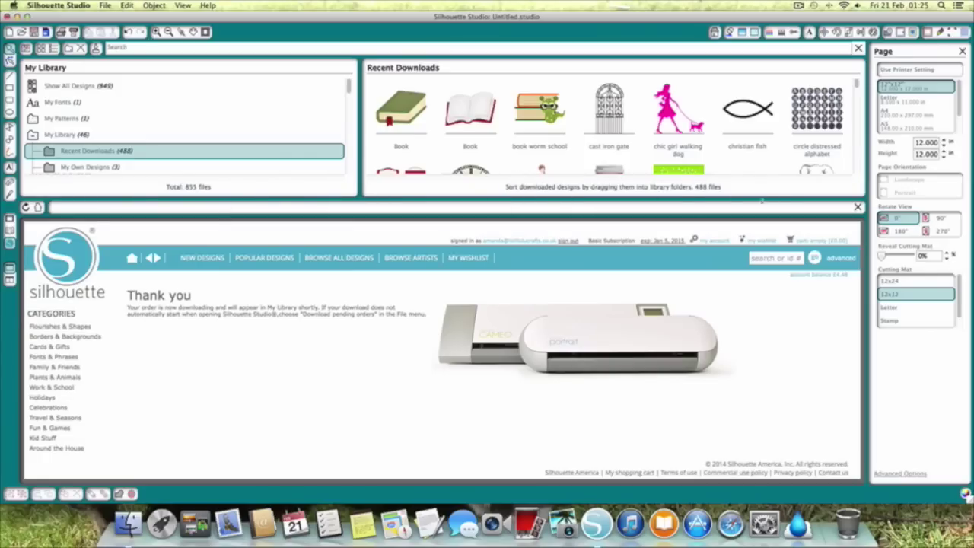
Step: Browse the start of Recent Downloads and close the online store pane to give the library the full window
scroll(574, 152, "down", 5)
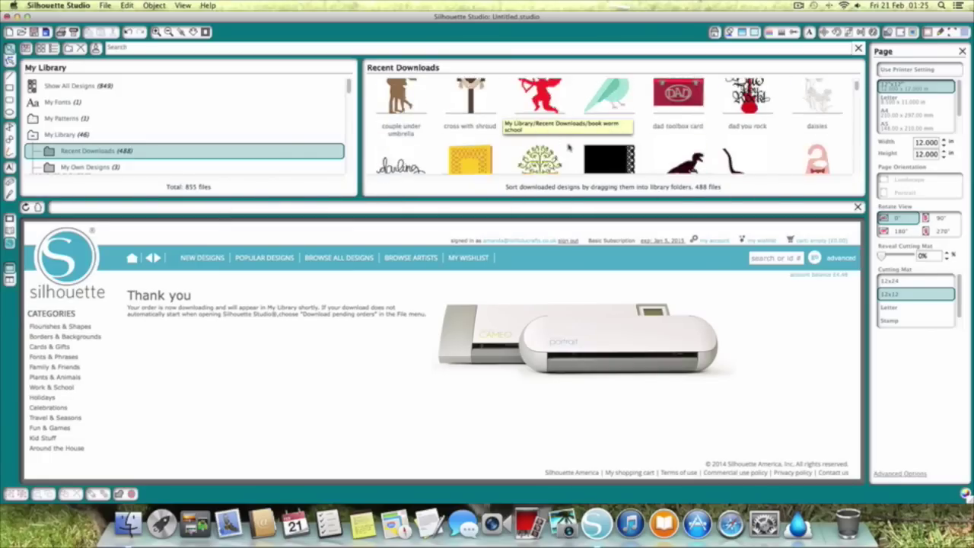
scroll(568, 147, "down", 2)
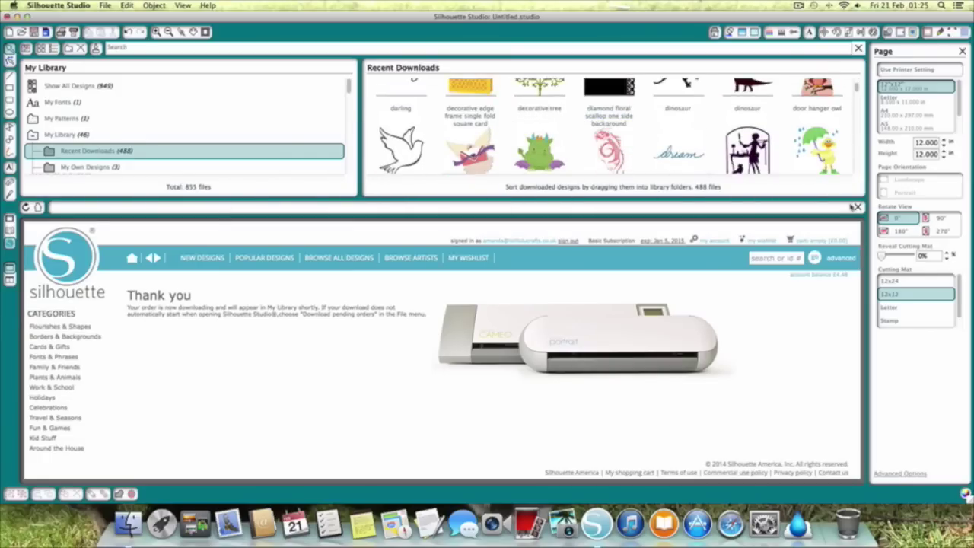
left_click(859, 207)
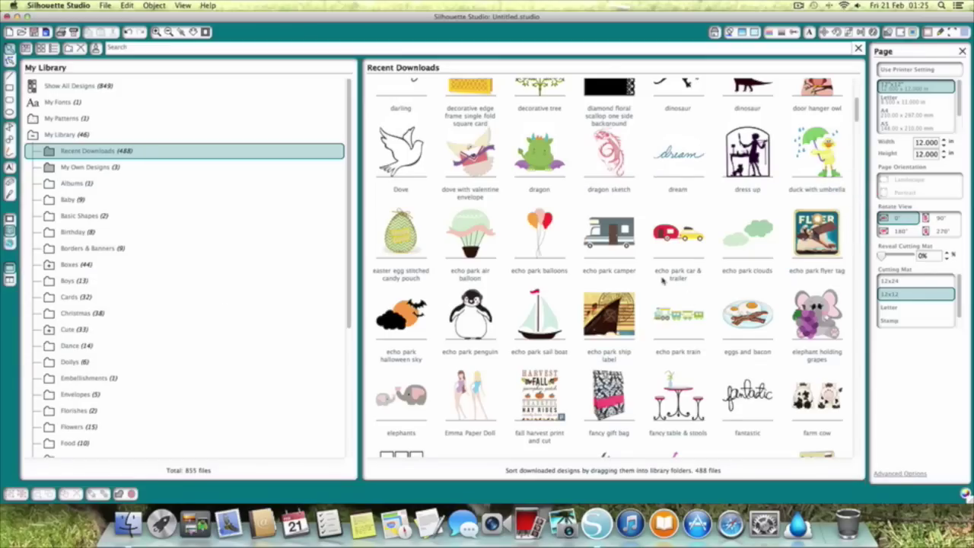
Step: Look through the designs in the library's Recent Downloads folder and return to the start of the list
scroll(662, 281, "down", 1)
scroll(661, 282, "down", 10)
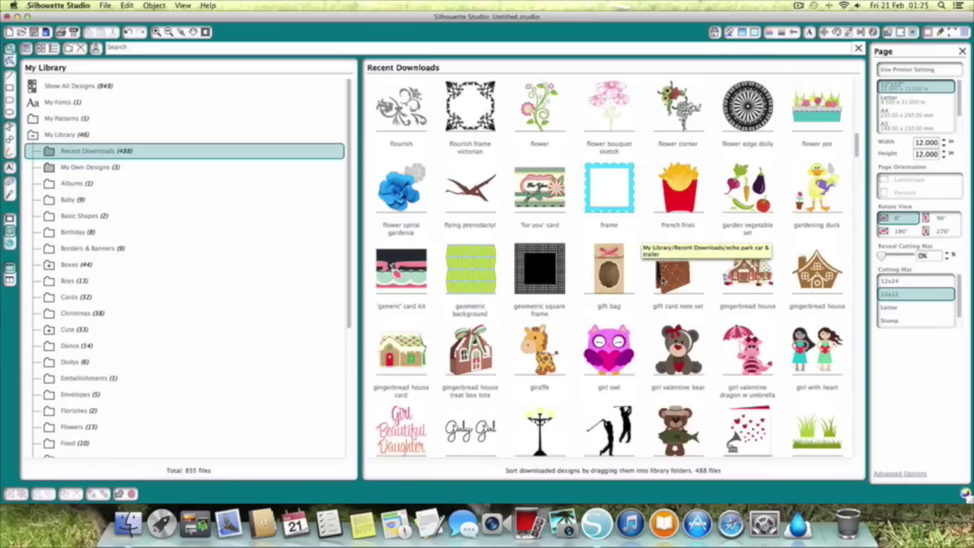
scroll(661, 282, "down", 10)
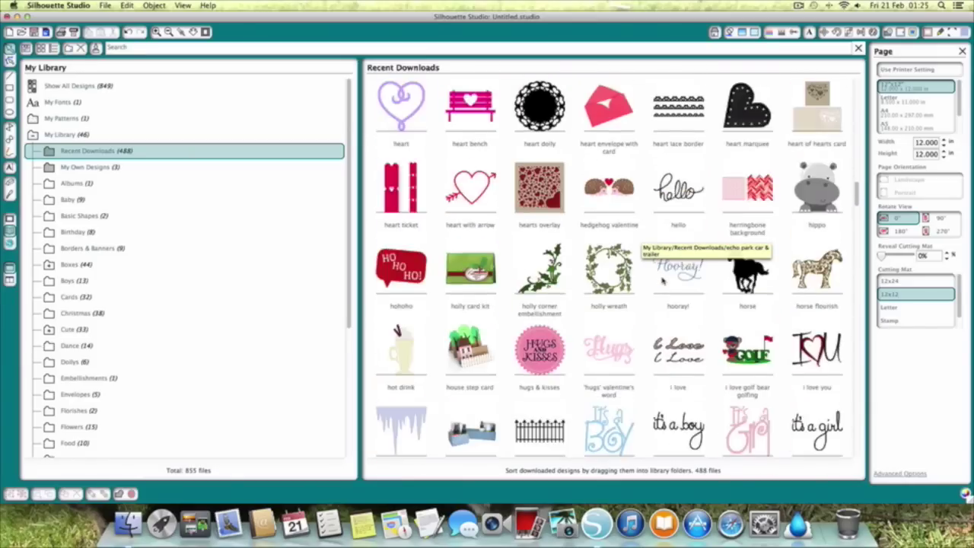
scroll(662, 282, "down", 10)
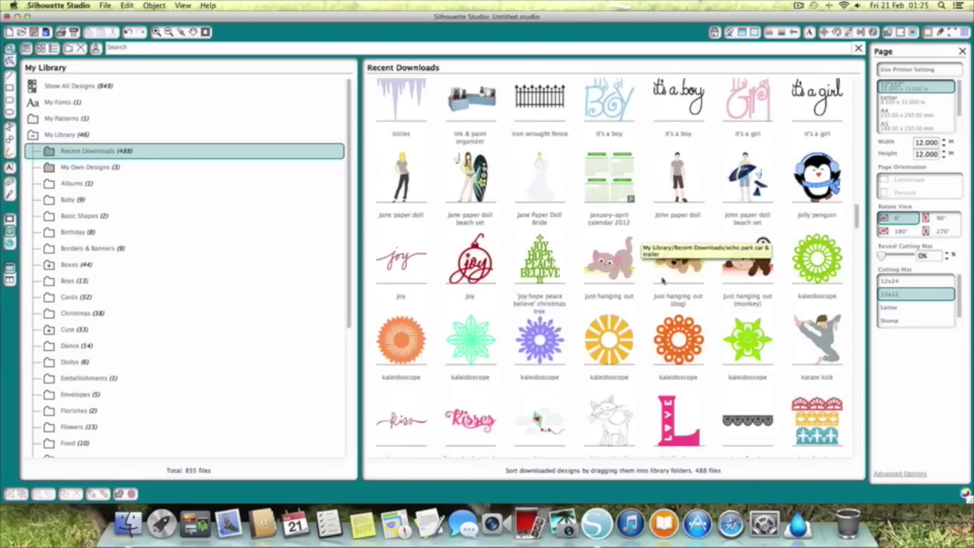
scroll(662, 281, "down", 2)
scroll(663, 281, "up", 10)
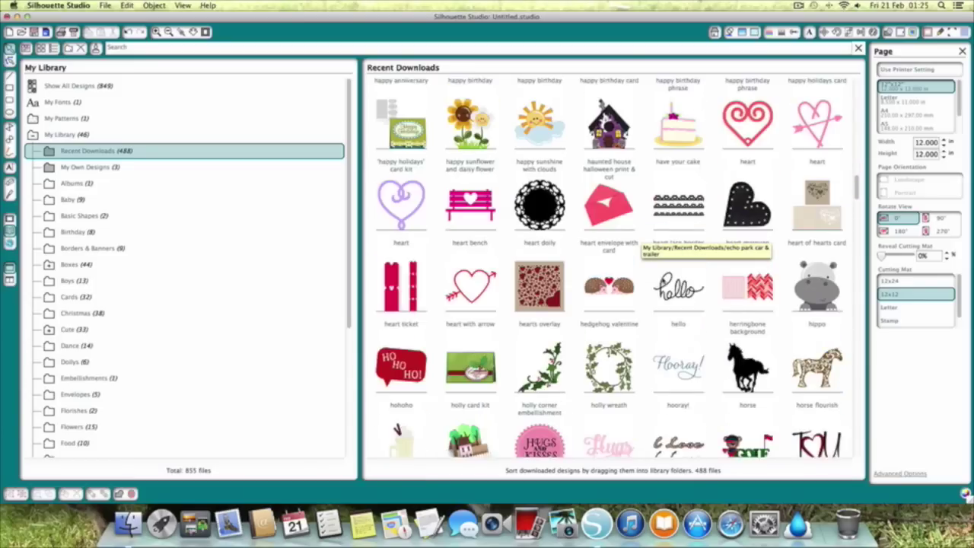
scroll(662, 281, "up", 10)
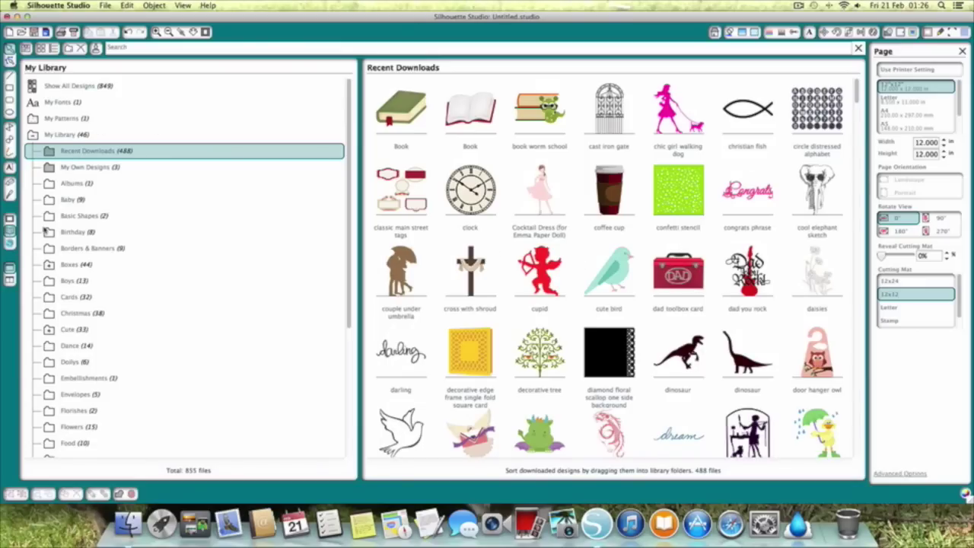
Step: Expand the Nature, Cute and Boxes folders to view their subfolders, and go back to Recent Downloads
scroll(88, 276, "down", 6)
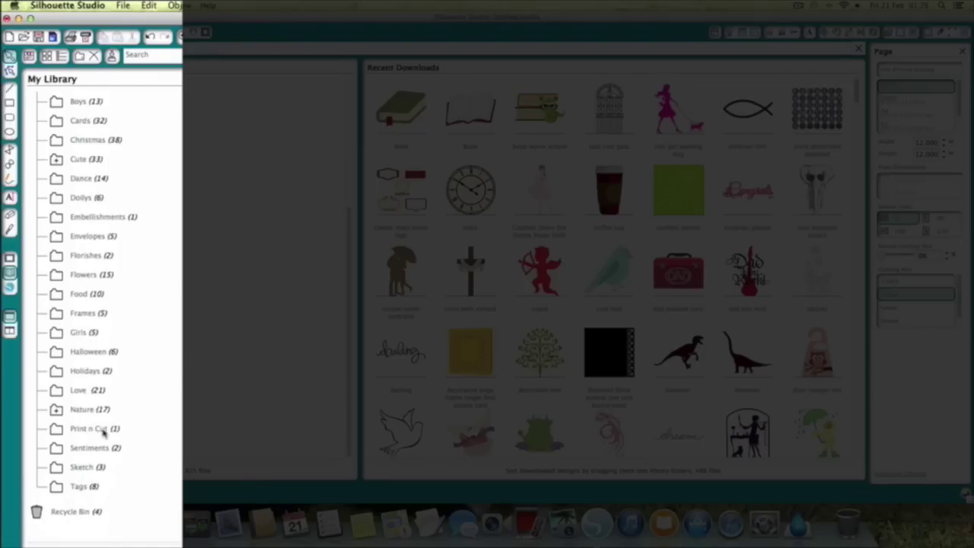
left_click(57, 410)
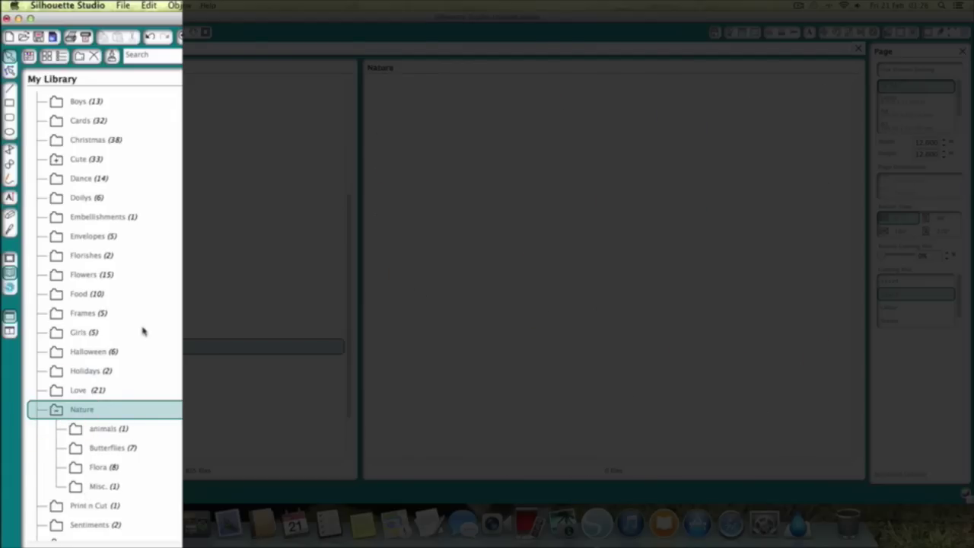
scroll(142, 331, "up", 5)
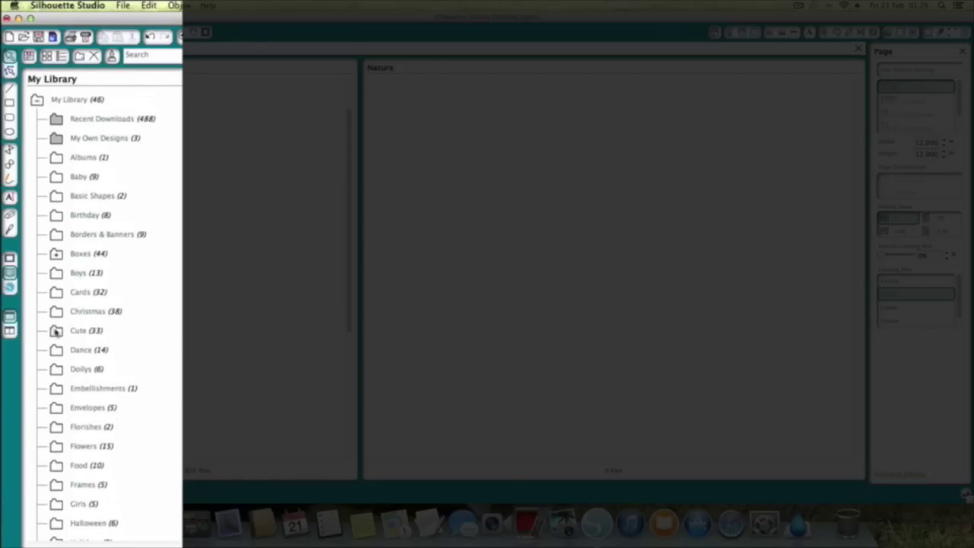
left_click(57, 331)
left_click(56, 253)
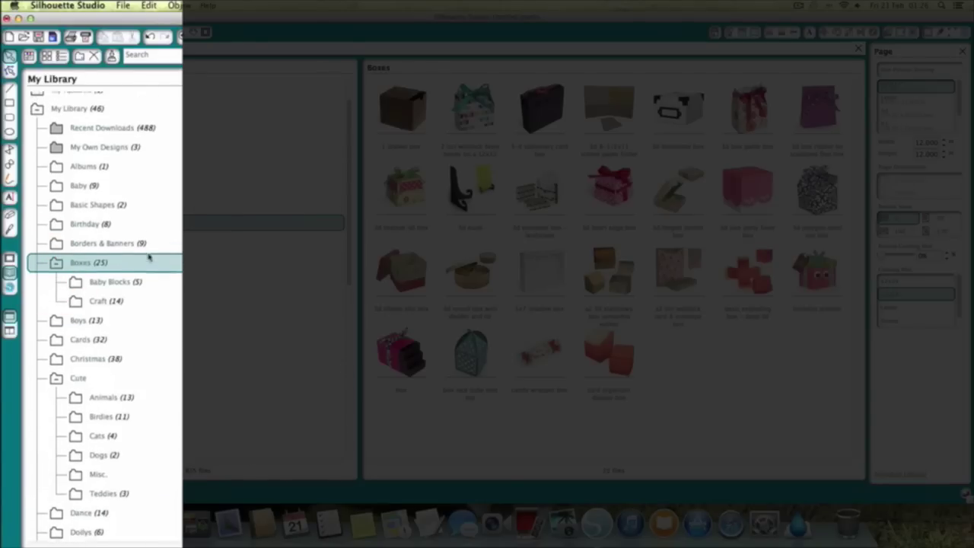
scroll(144, 257, "up", 3)
left_click(80, 178)
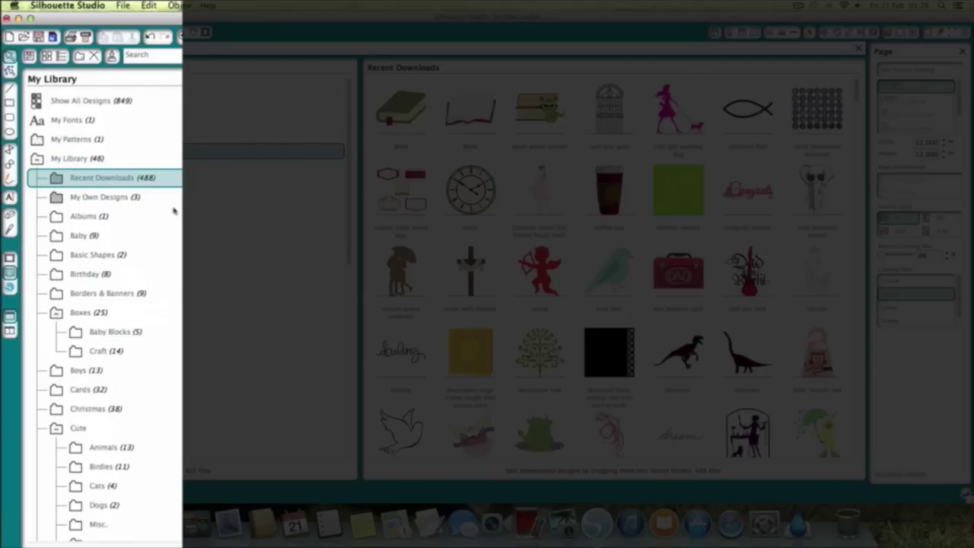
Step: Create a new folder named Books under My Library and locate it in the folder list
left_click(72, 159)
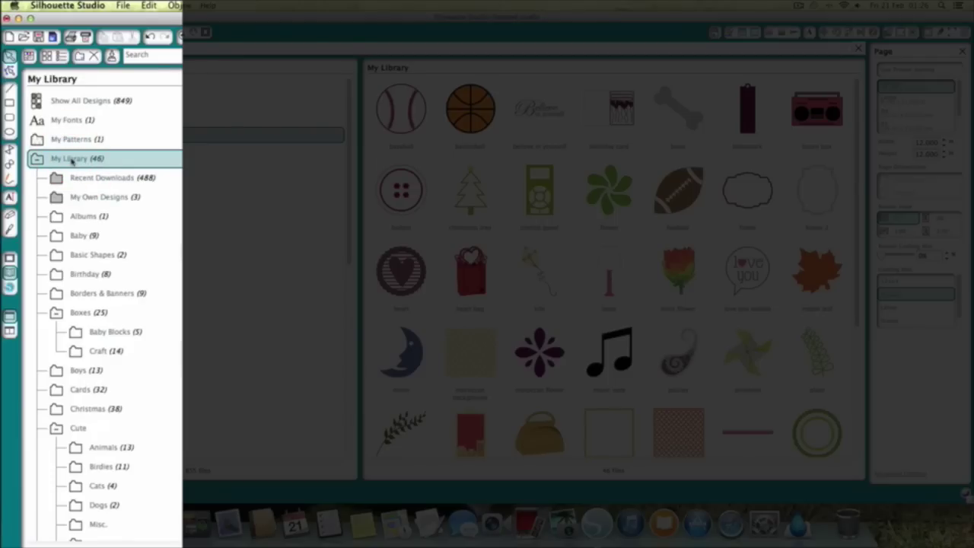
right_click(71, 159)
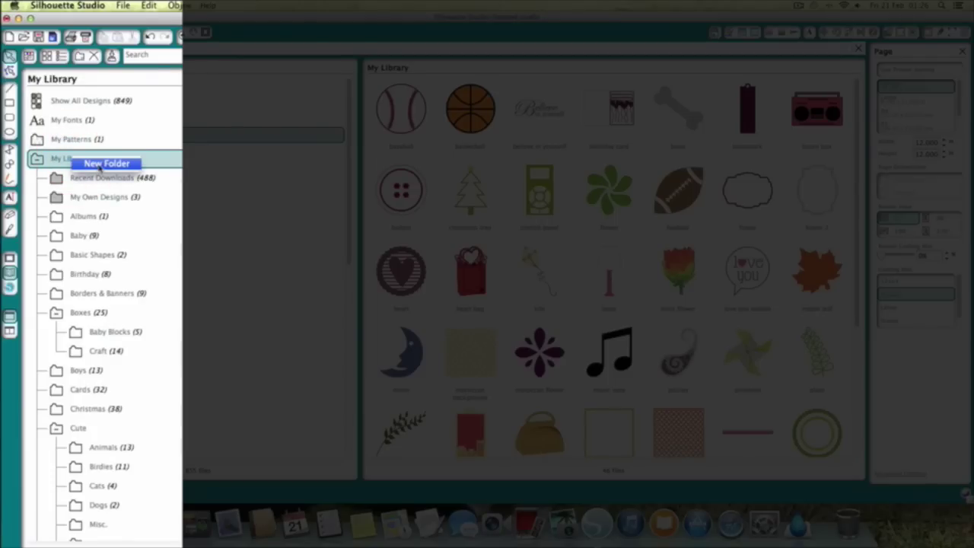
left_click(99, 164)
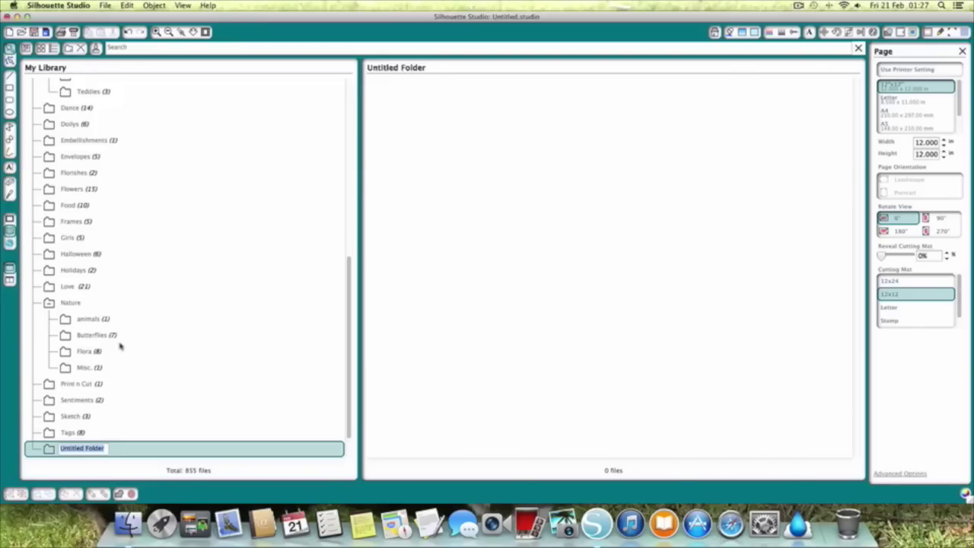
type("Book")
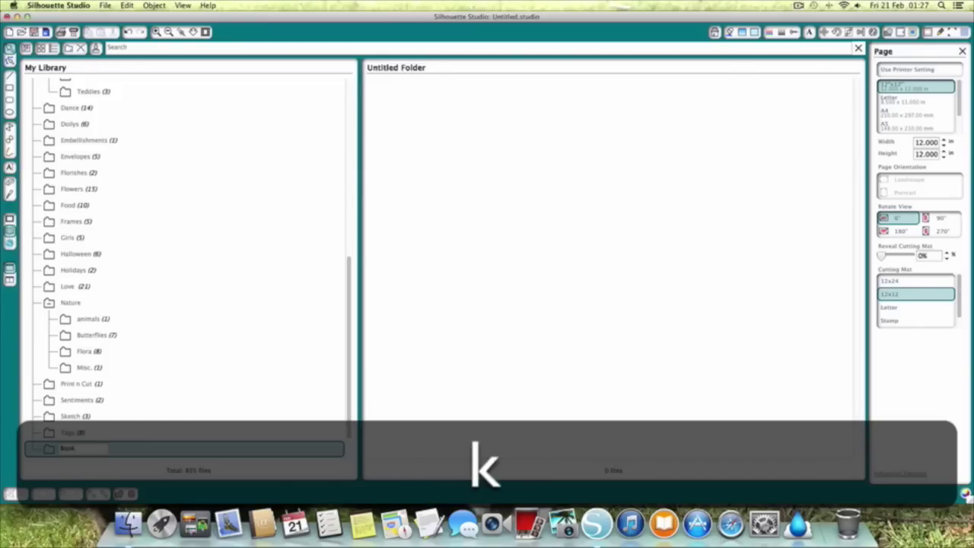
type("s")
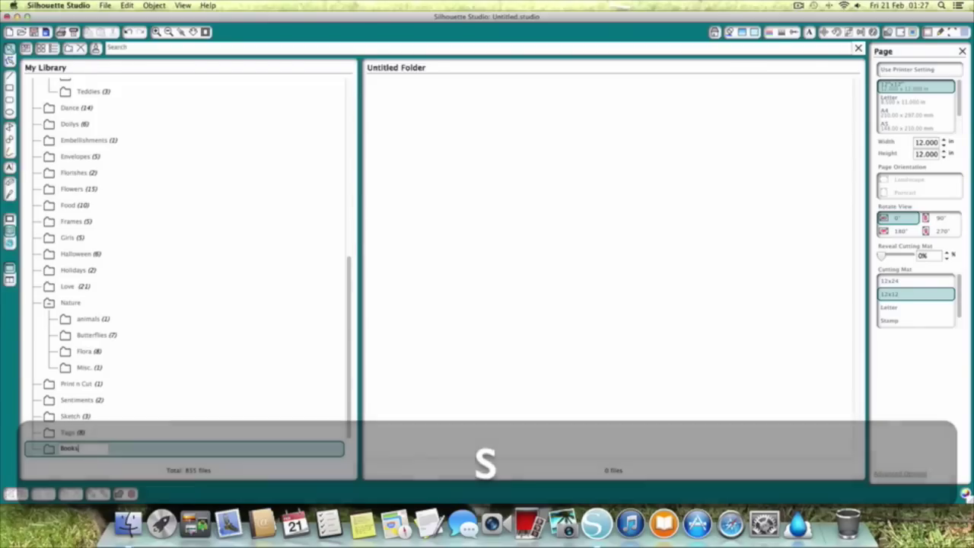
left_click(224, 314)
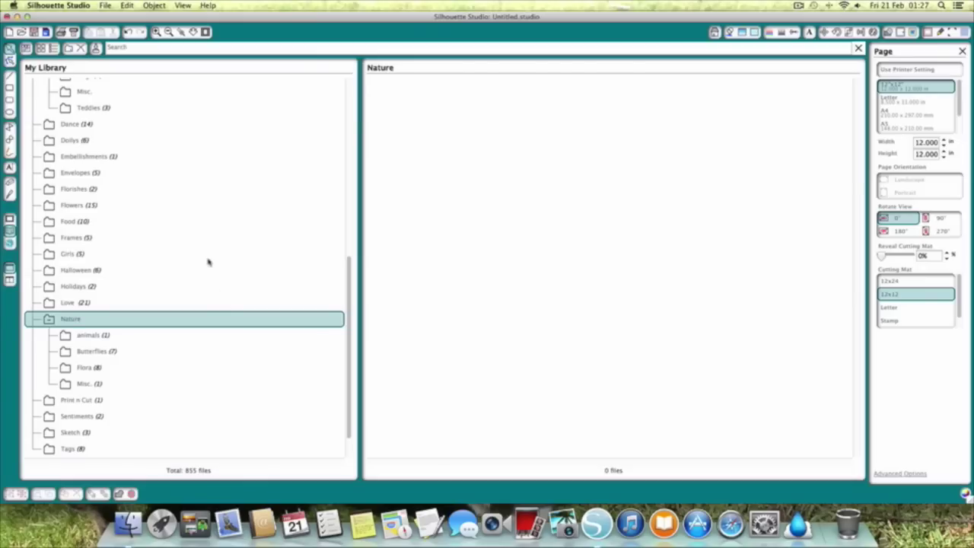
scroll(207, 262, "up", 5)
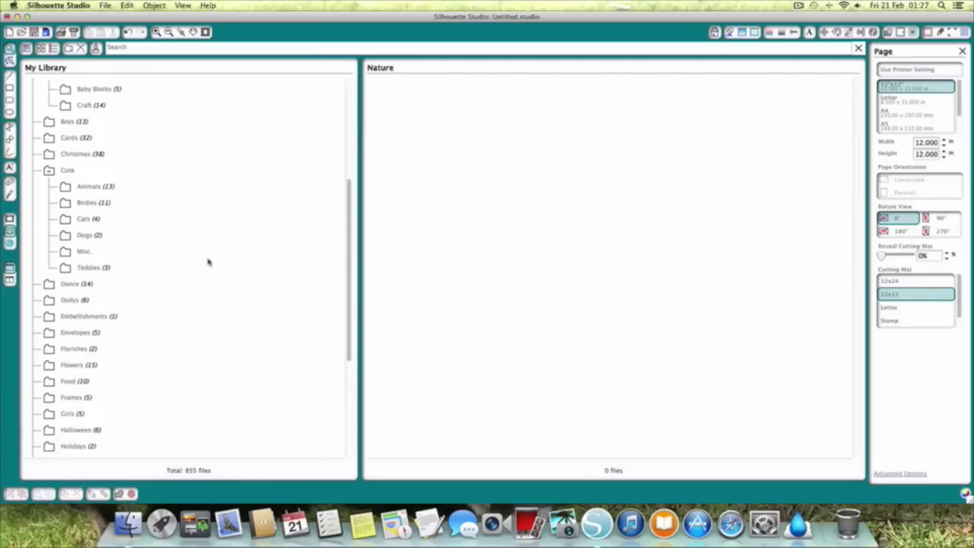
scroll(208, 262, "up", 1)
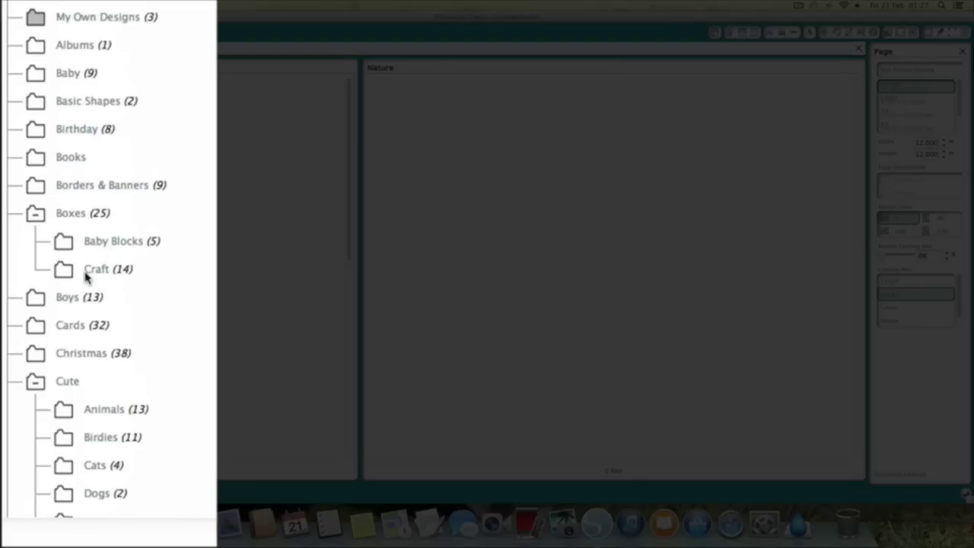
Step: Create a new subfolder inside the Boxes folder and delete it again
left_click(55, 217)
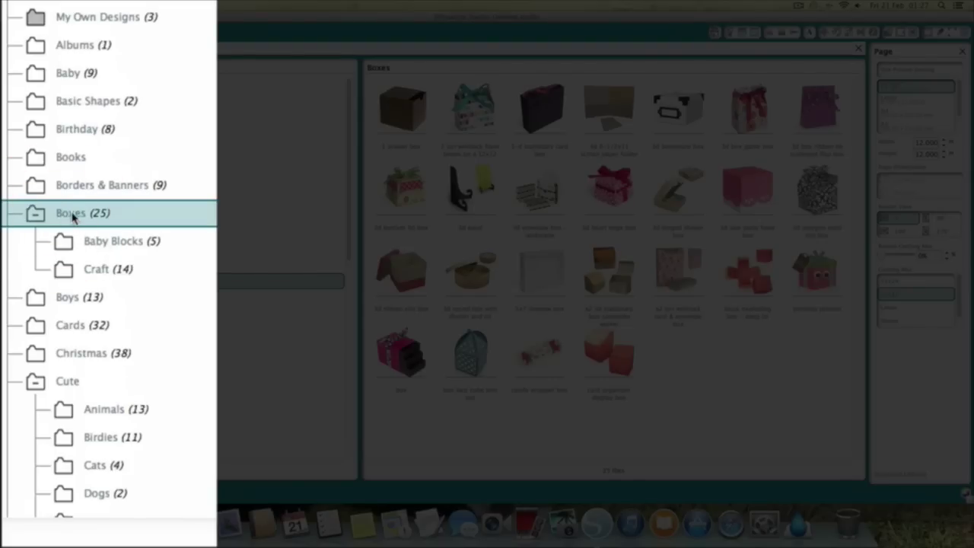
right_click(72, 217)
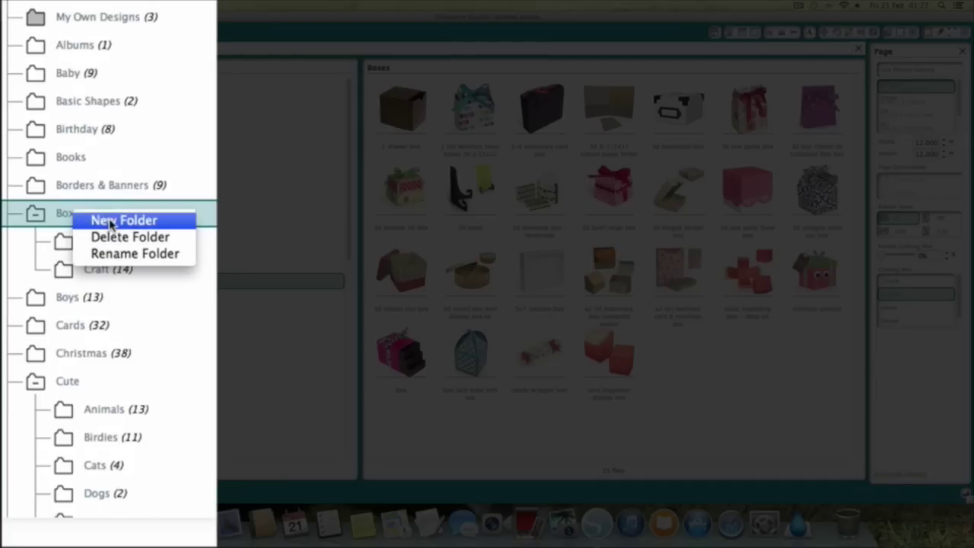
left_click(101, 220)
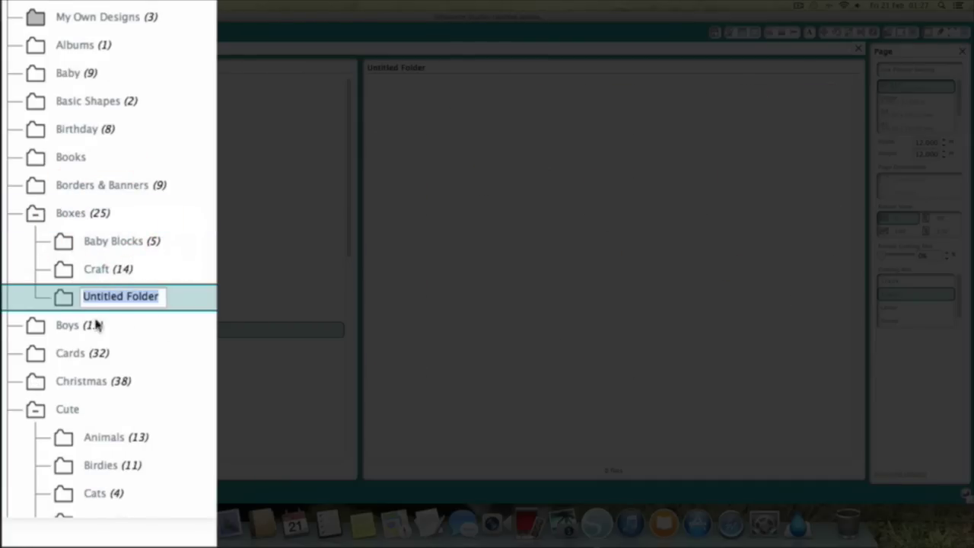
left_click(60, 301)
right_click(61, 301)
left_click(114, 325)
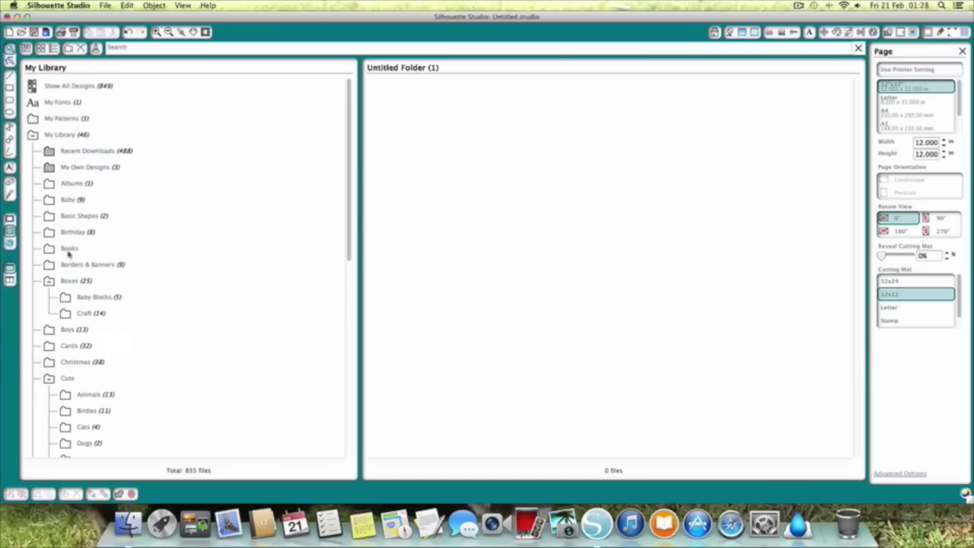
Step: Move the green Book design from Recent Downloads into the Books folder and view that folder's contents
left_click(86, 155)
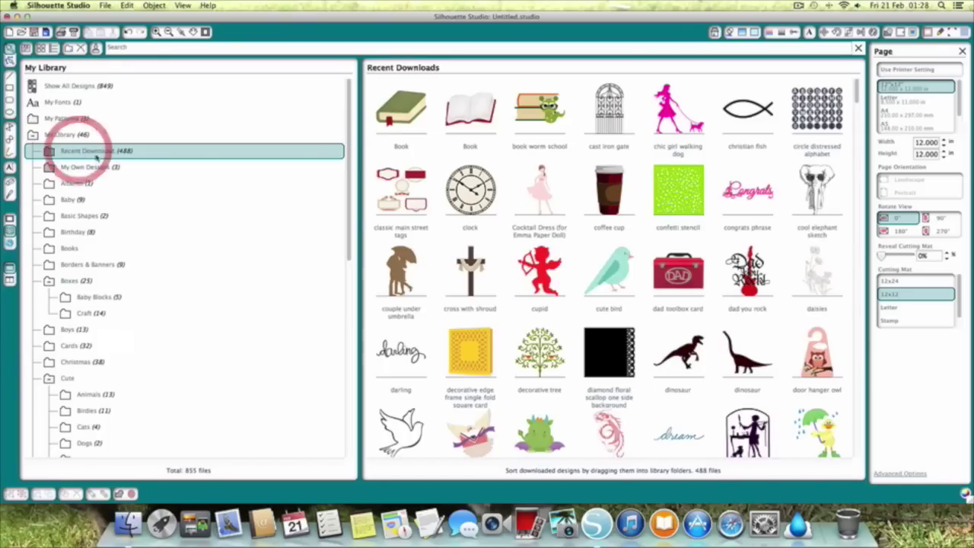
left_click(396, 111)
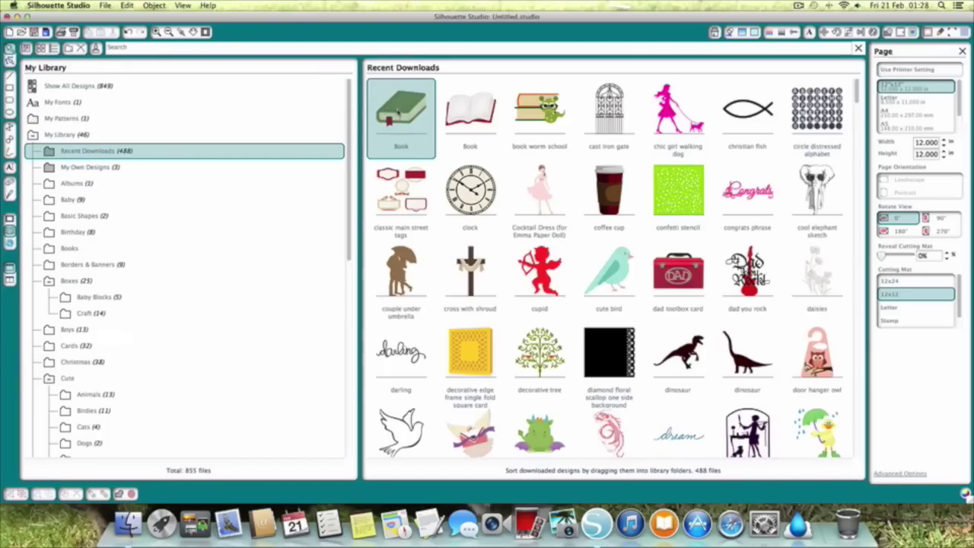
left_click_drag(397, 111, 163, 247)
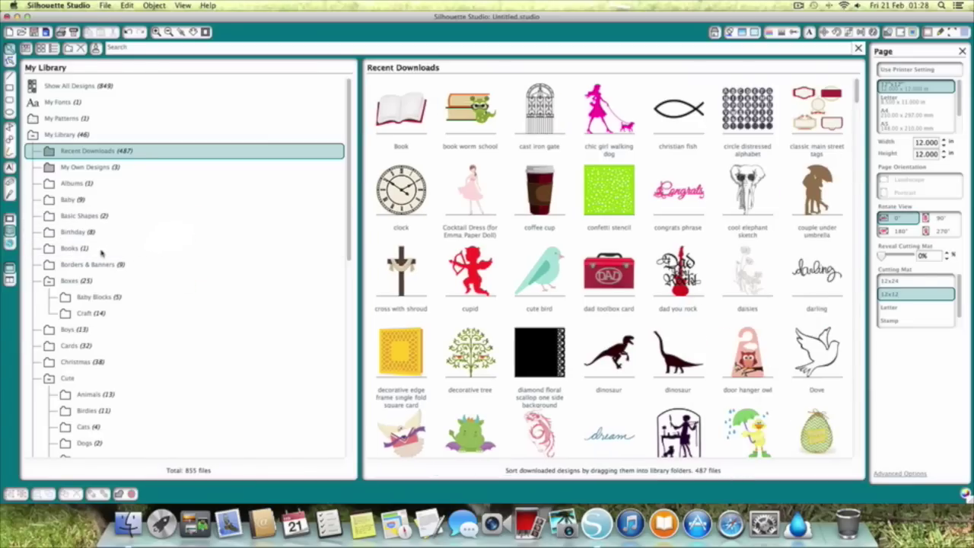
left_click(80, 249)
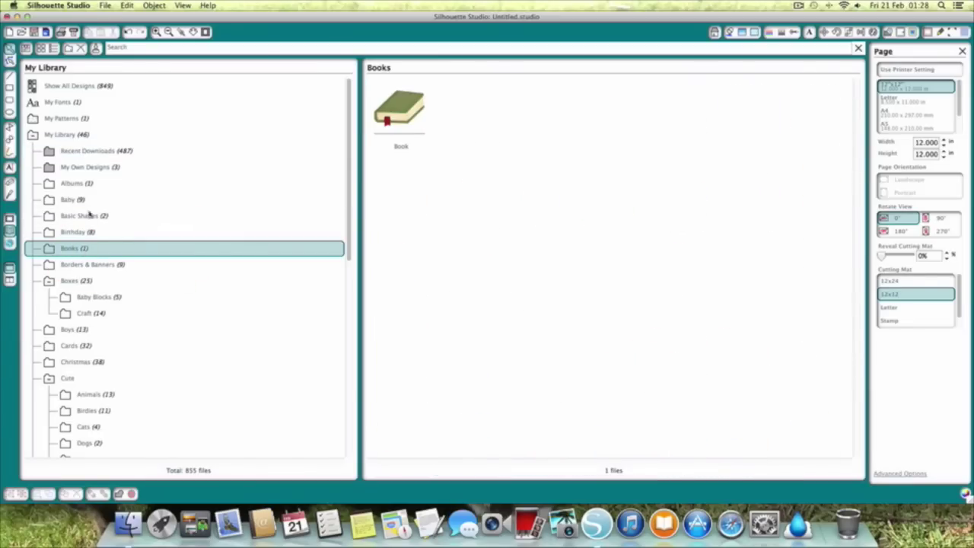
Step: Select the open Book and book worm school designs in Recent Downloads together and move both into the Books folder
left_click(65, 136)
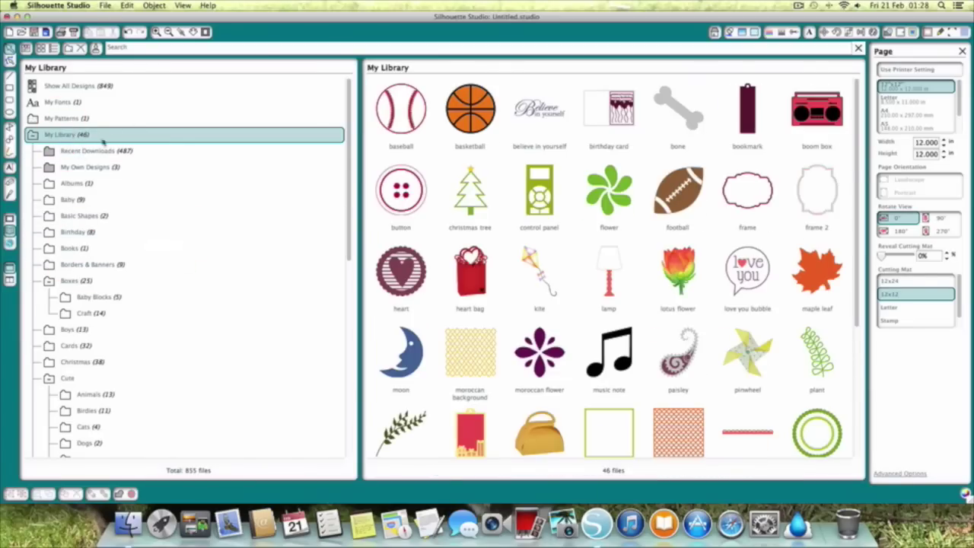
left_click(79, 153)
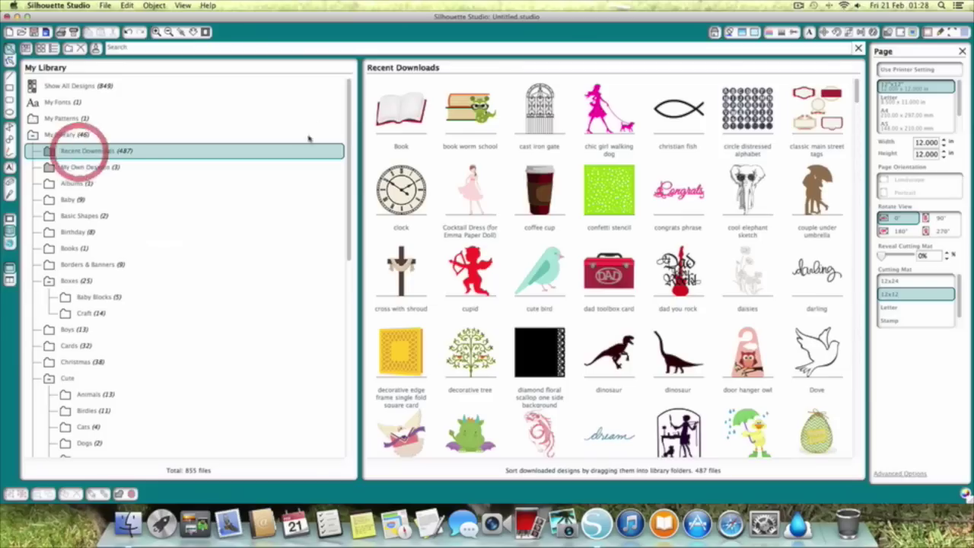
left_click(404, 115)
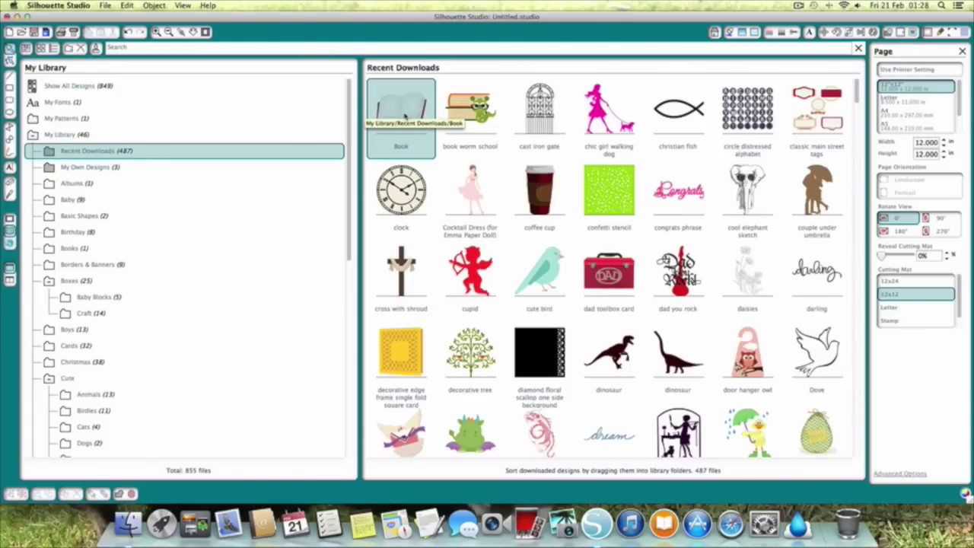
key("ctrl+shift")
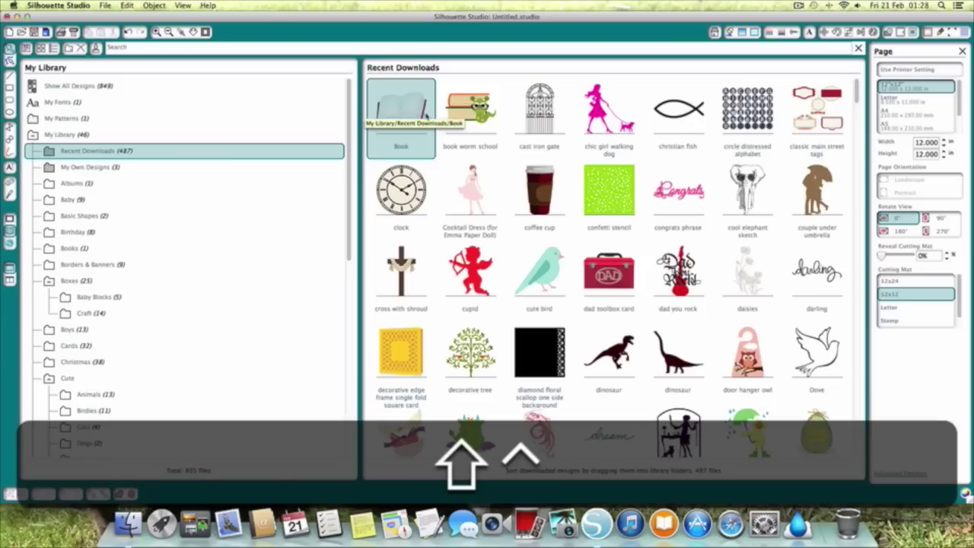
left_click(476, 112, "ctrl+shift")
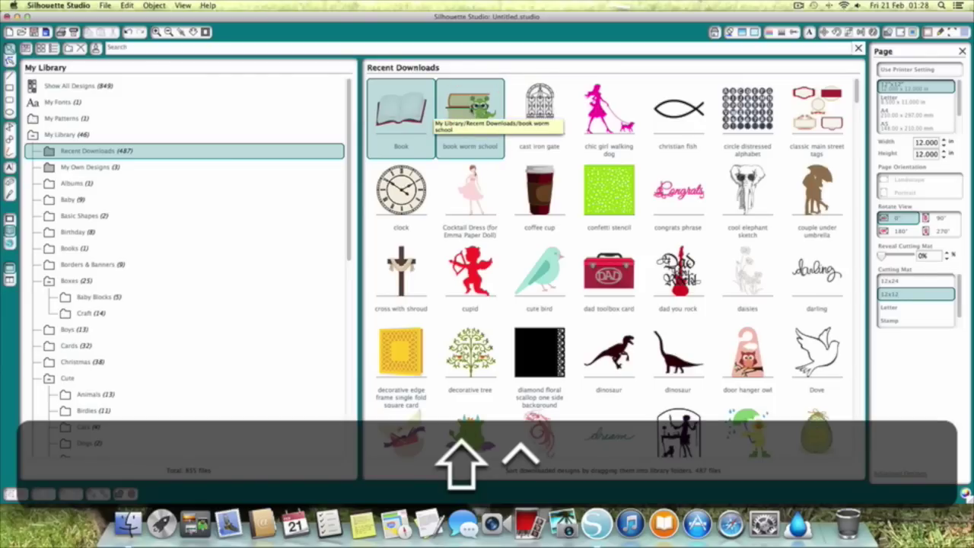
left_click_drag(407, 111, 162, 245)
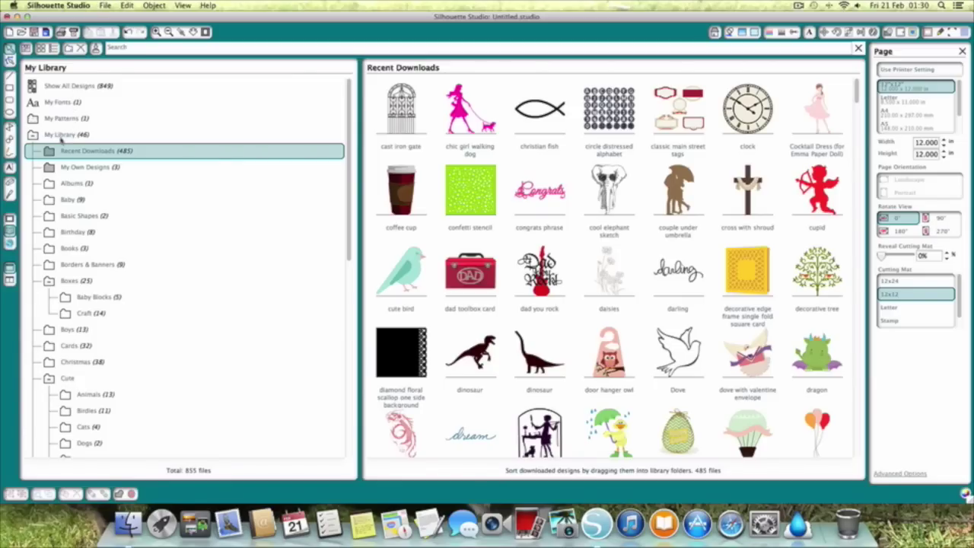
Step: View the My Own Designs folder, and open the Import to My Library file chooser and cancel it
left_click(85, 167)
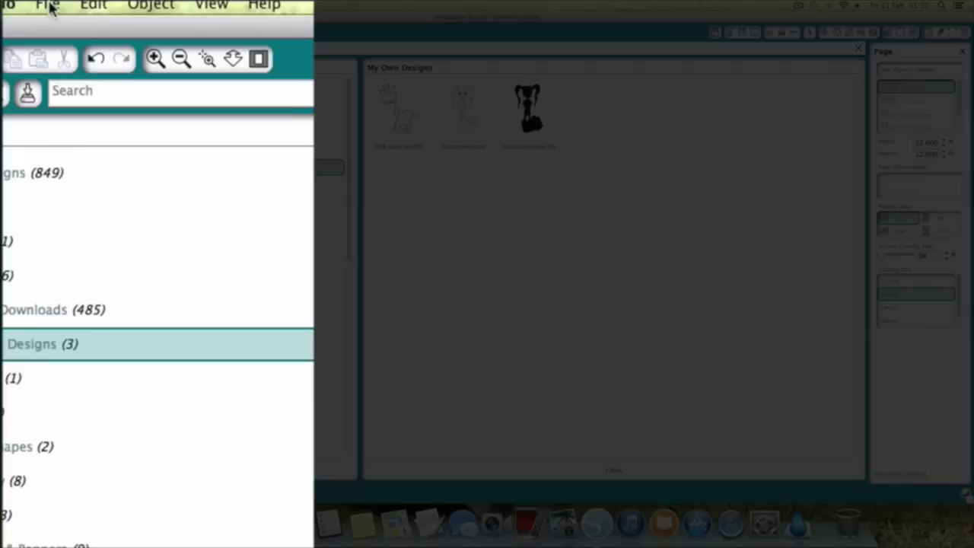
left_click(105, 5)
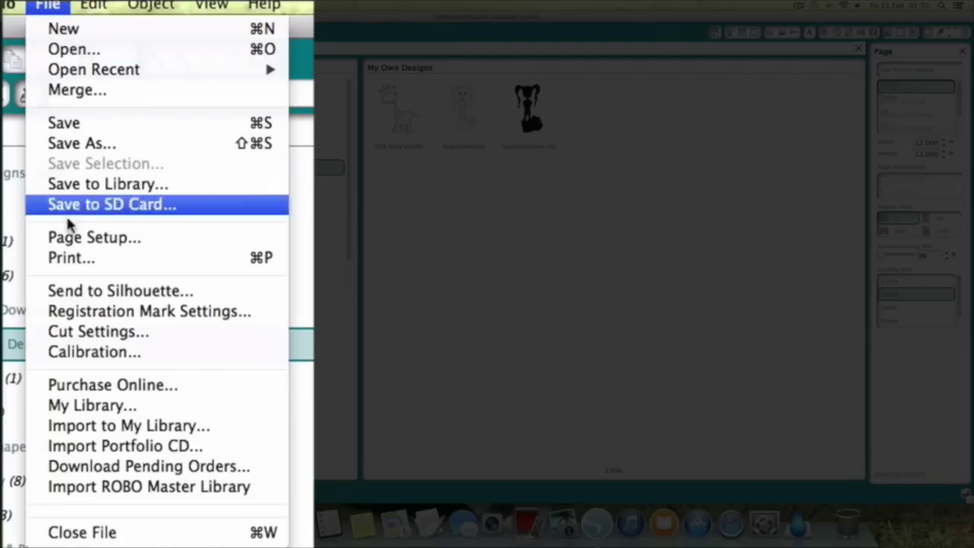
left_click(110, 428)
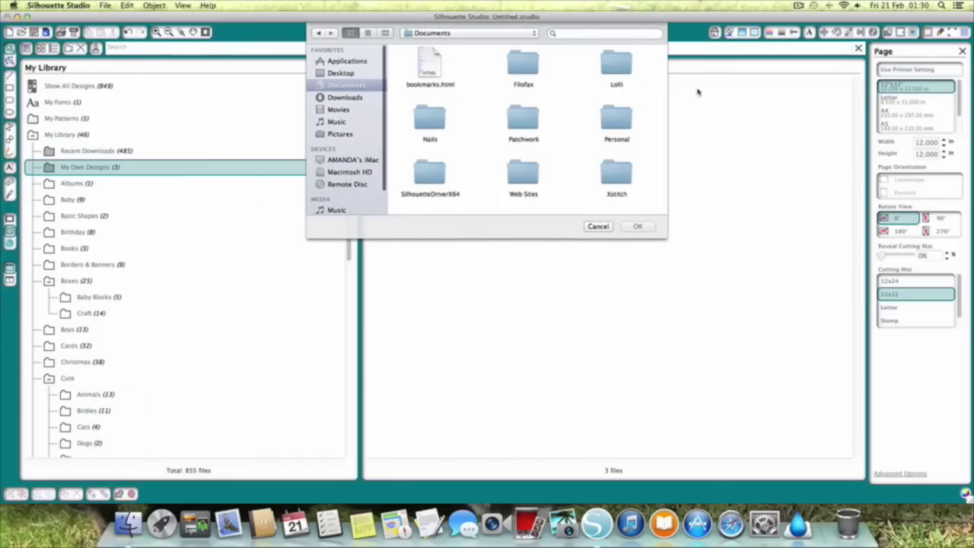
left_click(592, 227)
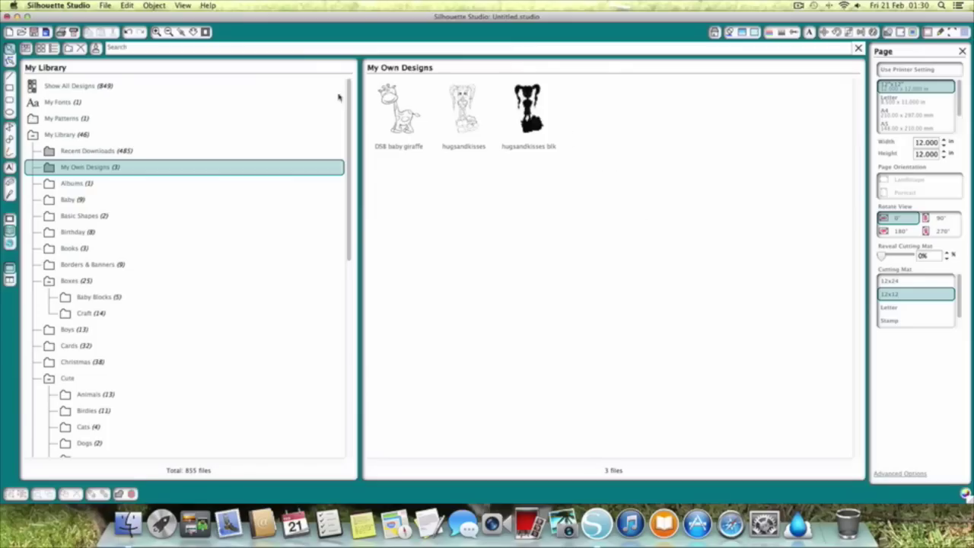
left_click_drag(387, 115, 397, 143)
left_click(411, 125)
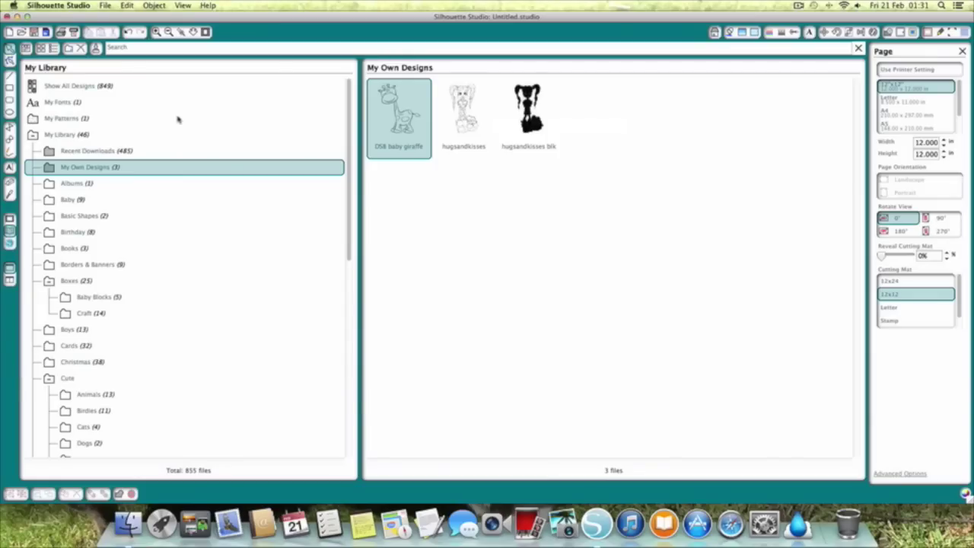
Step: Place the baby girl design from the Baby folder in the page's upper-left corner, scaled to about 7.69 in wide
left_click(75, 203)
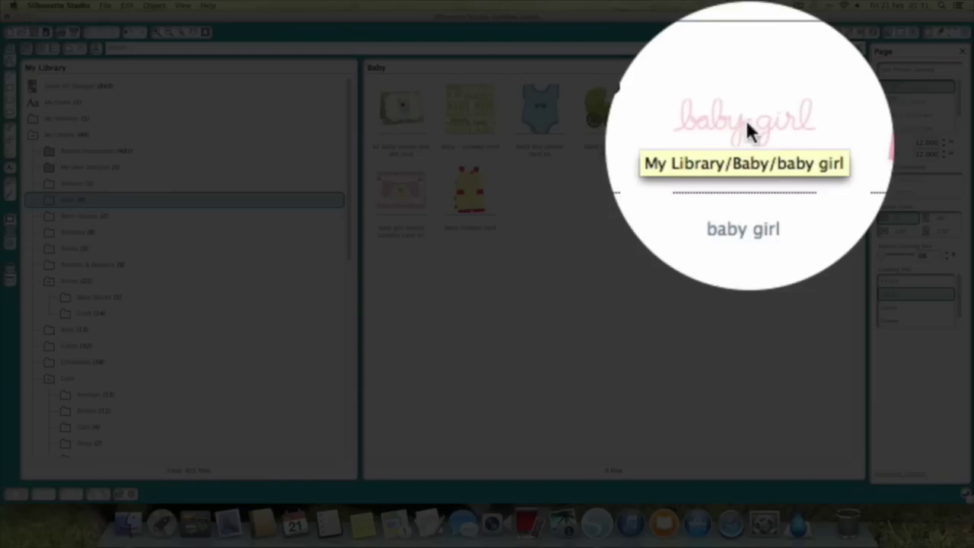
double_click(745, 118)
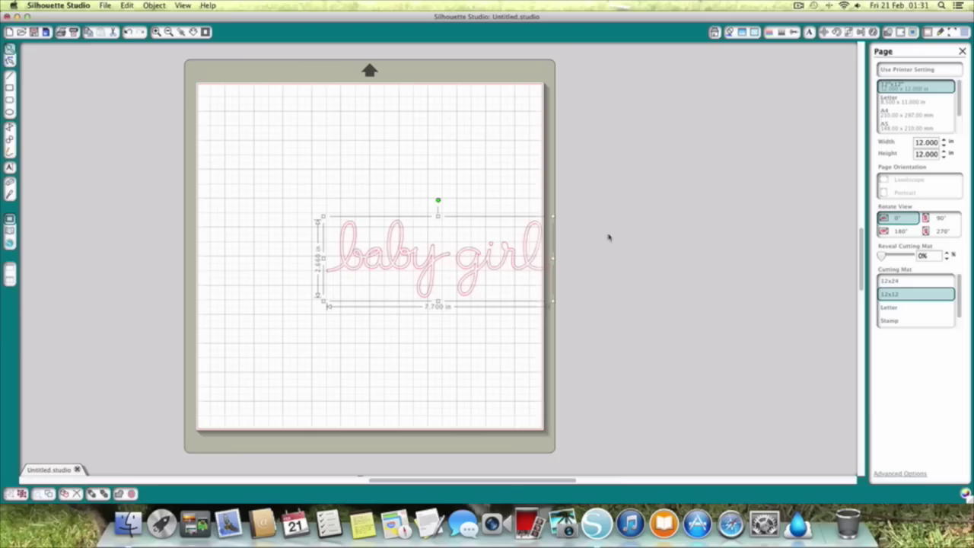
left_click_drag(461, 263, 348, 156)
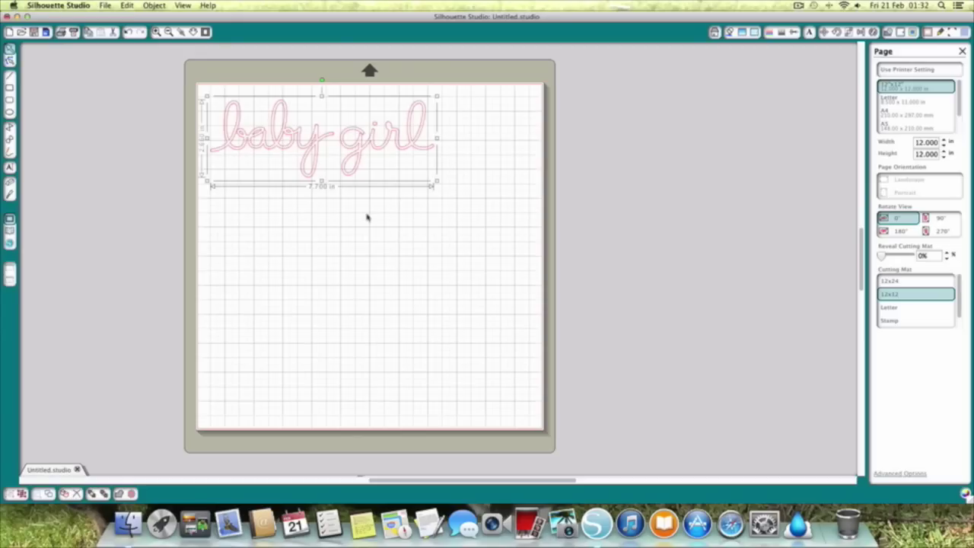
left_click_drag(439, 185, 437, 180)
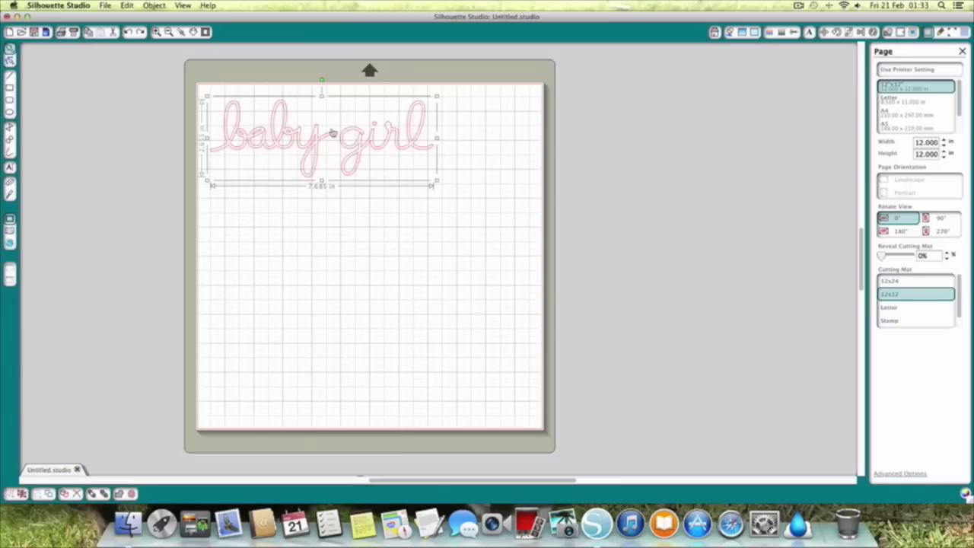
left_click(265, 233)
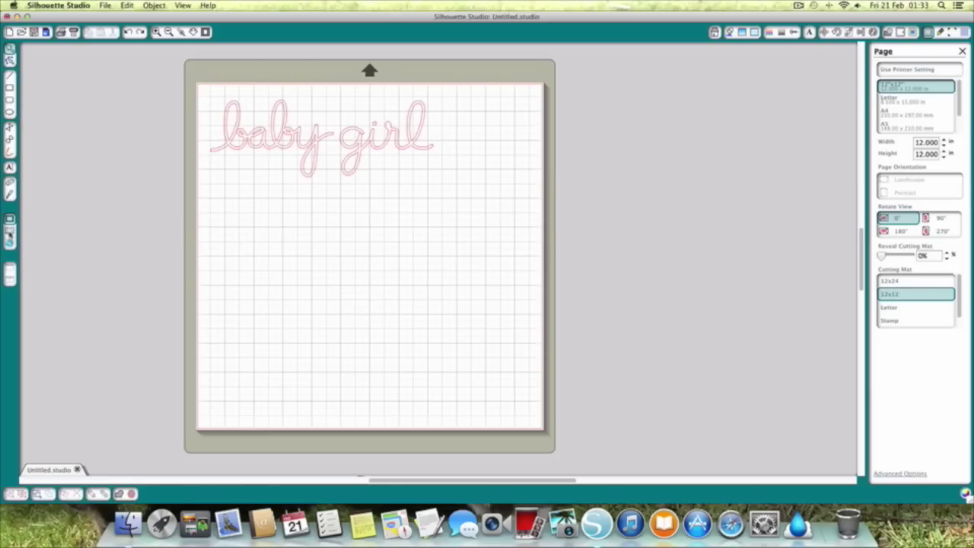
Step: Add the diamond from the library's Basic Shapes folder and position it in the page's upper-right corner beside the baby girl lettering
left_click(9, 236)
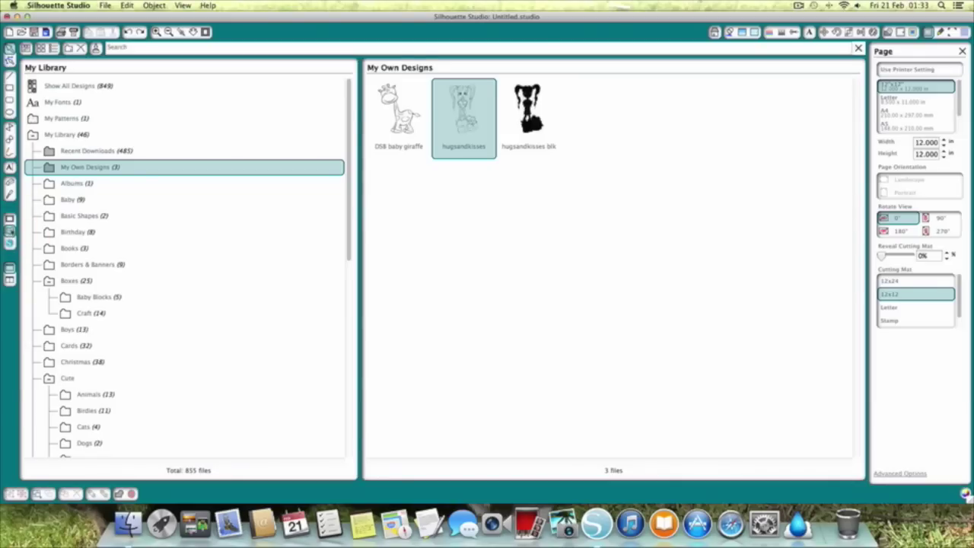
left_click(67, 215)
double_click(464, 114)
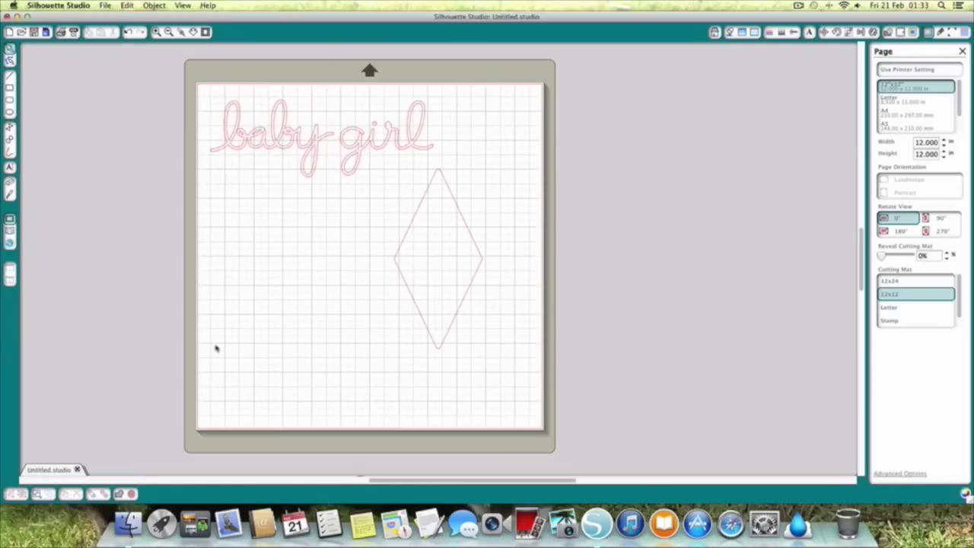
left_click(420, 278)
left_click_drag(400, 275, 449, 190)
left_click(272, 242)
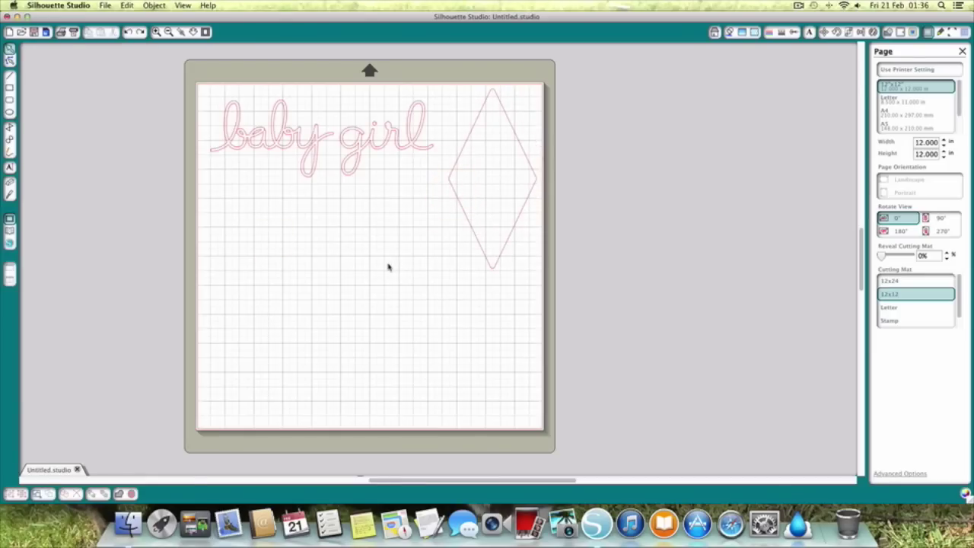